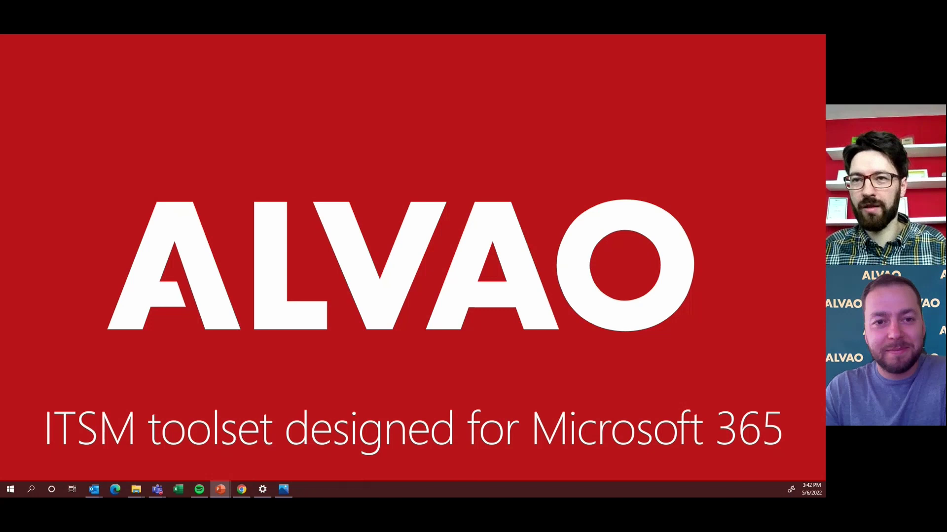
Advance past the 1000+ implementations and 25 years slides to the Single point of contact slide.
{"action": "key", "text": "Right"}
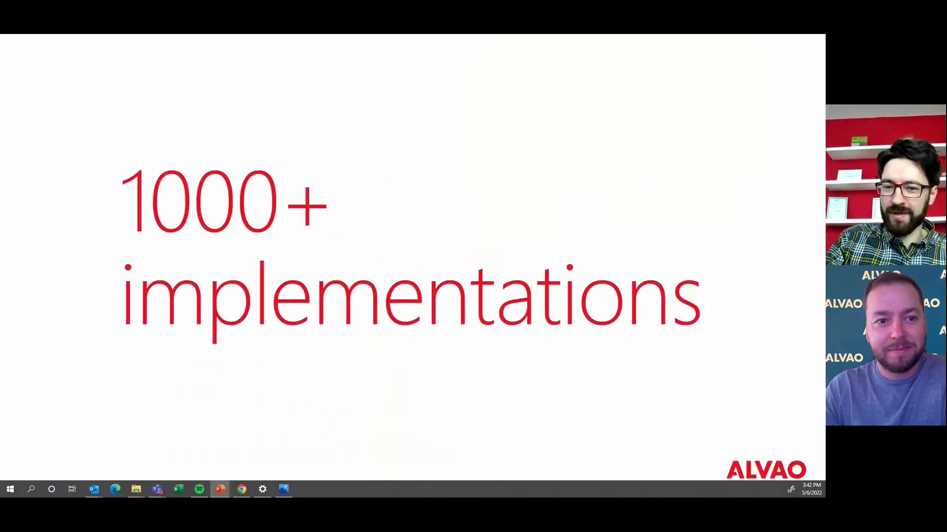
{"action": "key", "text": "Right"}
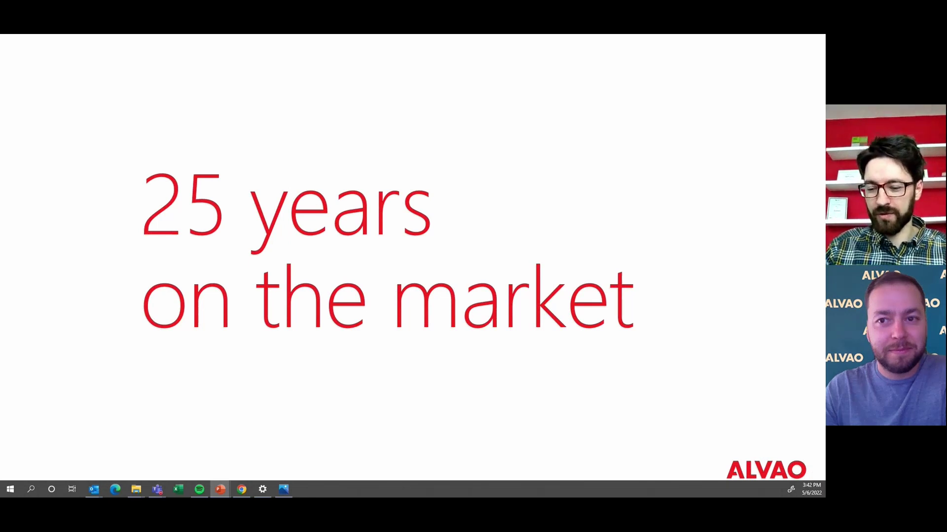
{"action": "key", "text": "Right"}
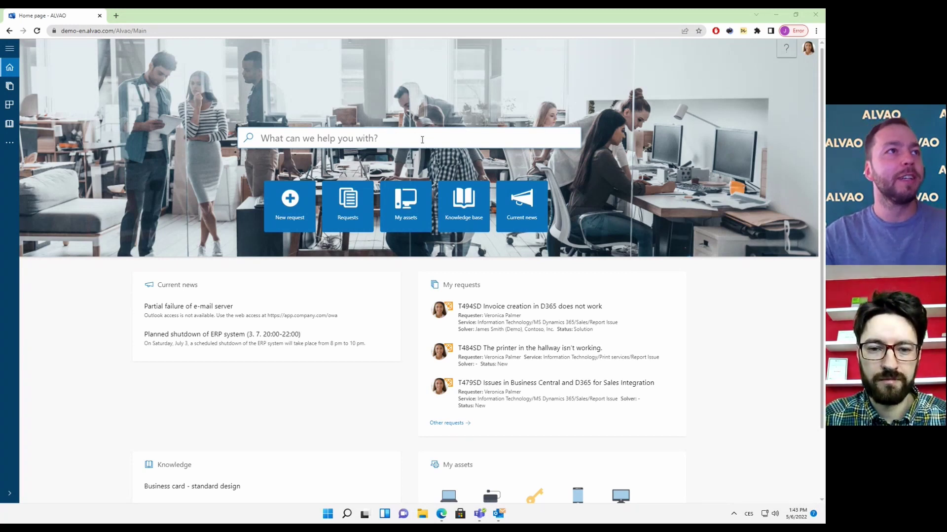
{"action": "left_click", "coordinate": [417, 138]}
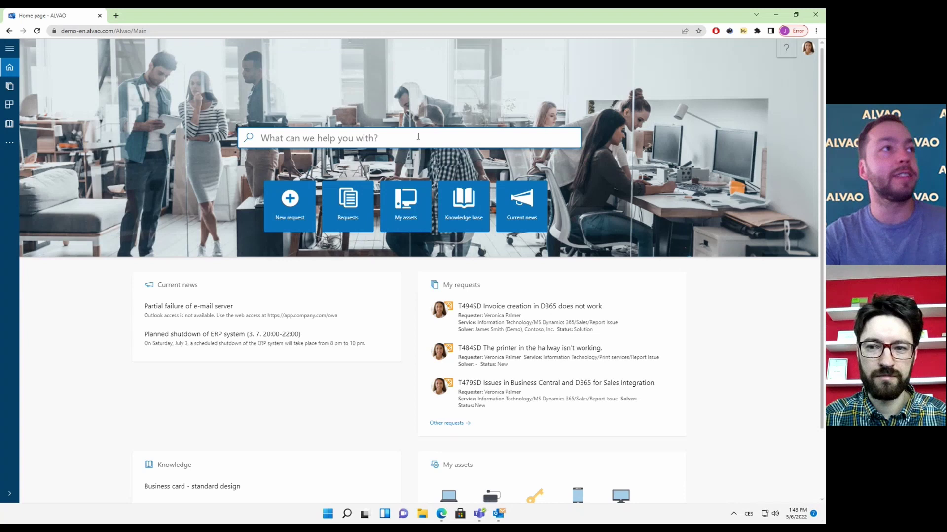
{"action": "type", "text": "sales"}
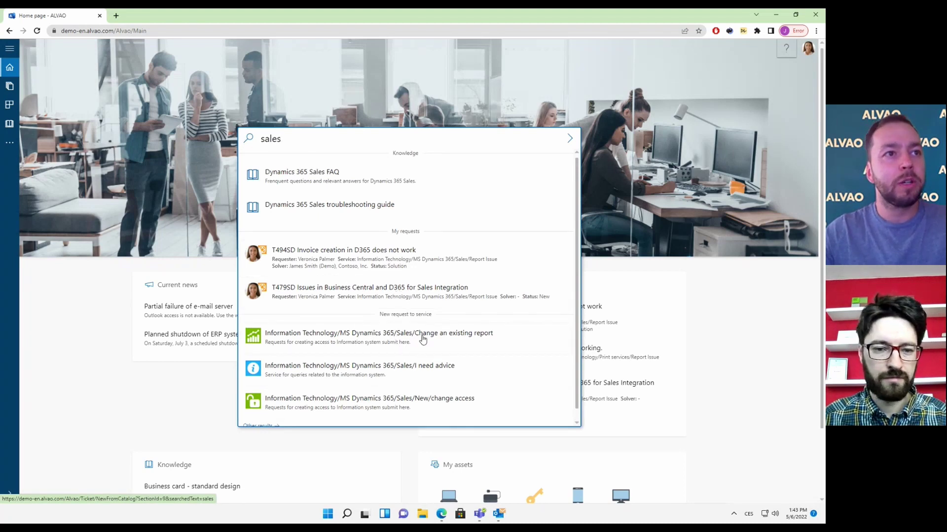
{"action": "left_click", "coordinate": [429, 340]}
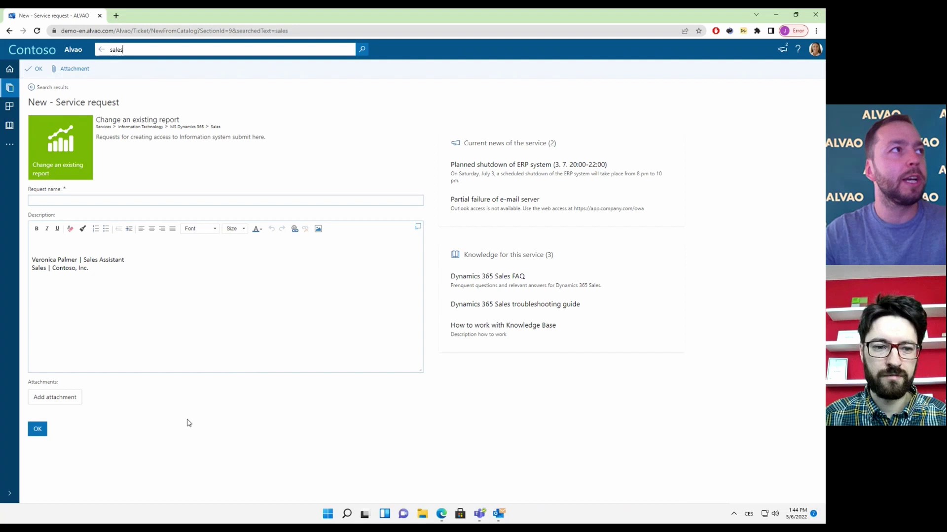
{"action": "left_click", "coordinate": [9, 32]}
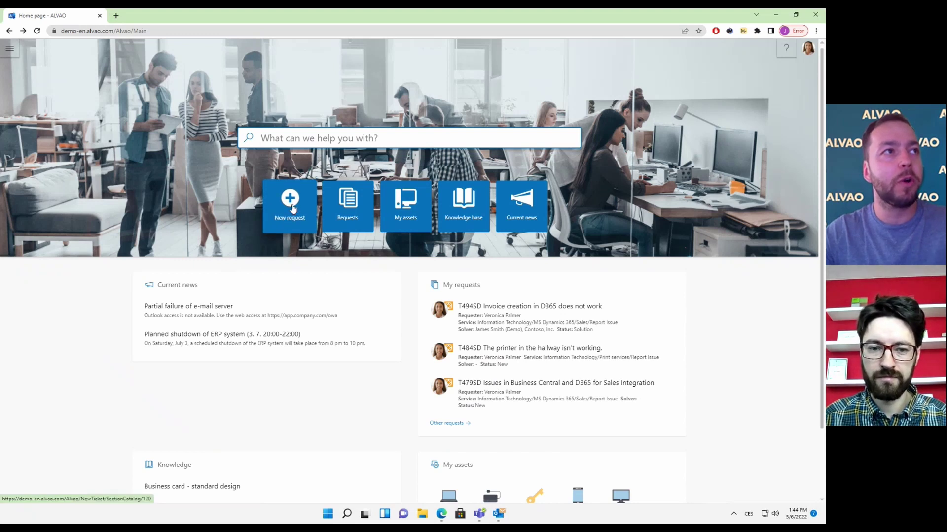
{"action": "left_click", "coordinate": [293, 207]}
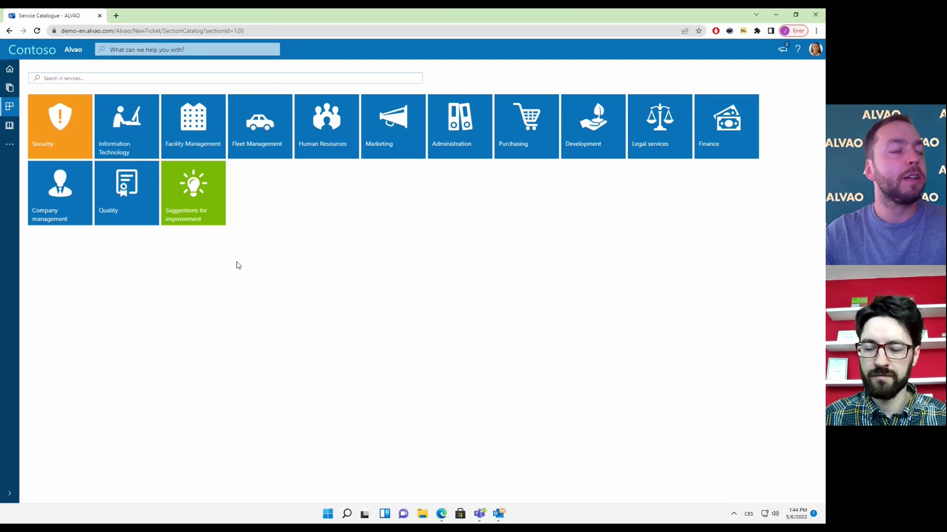
{"action": "left_click", "coordinate": [129, 131]}
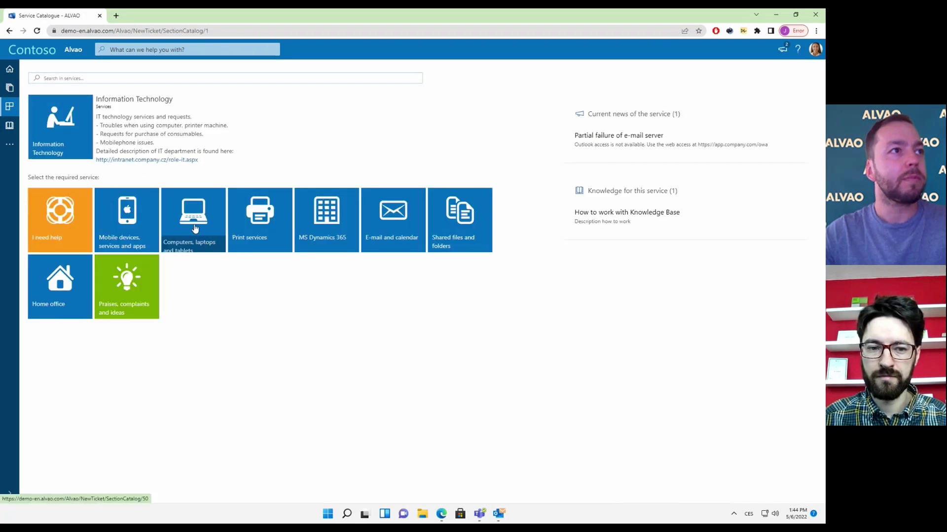
{"action": "left_click", "coordinate": [328, 235]}
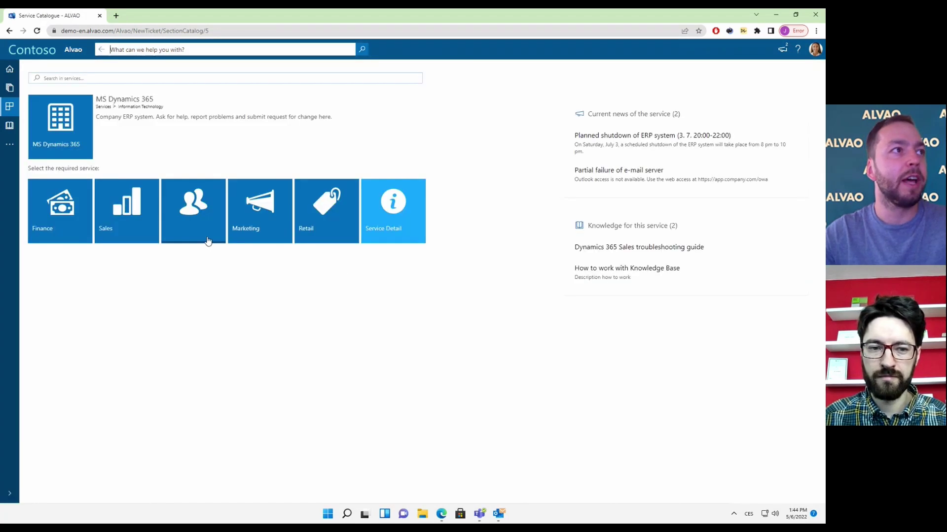
{"action": "left_click", "coordinate": [137, 213]}
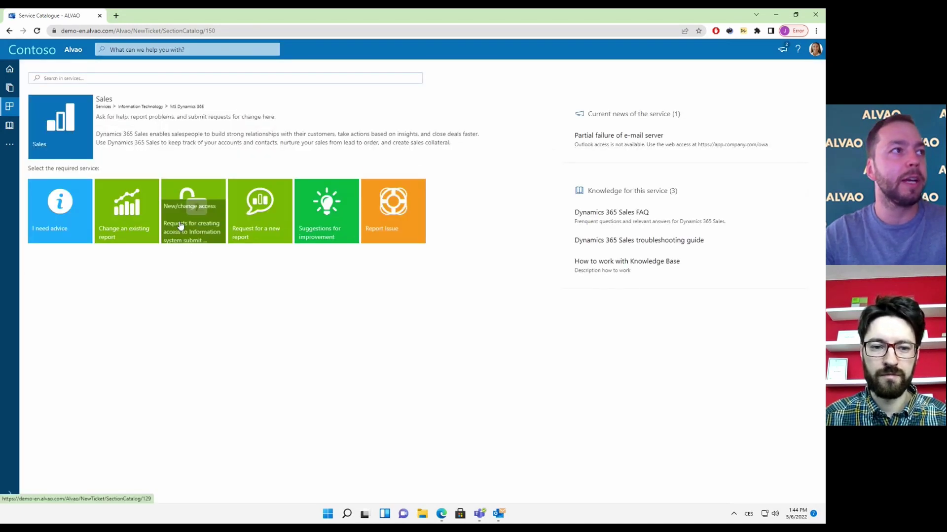
{"action": "left_click", "coordinate": [142, 244]}
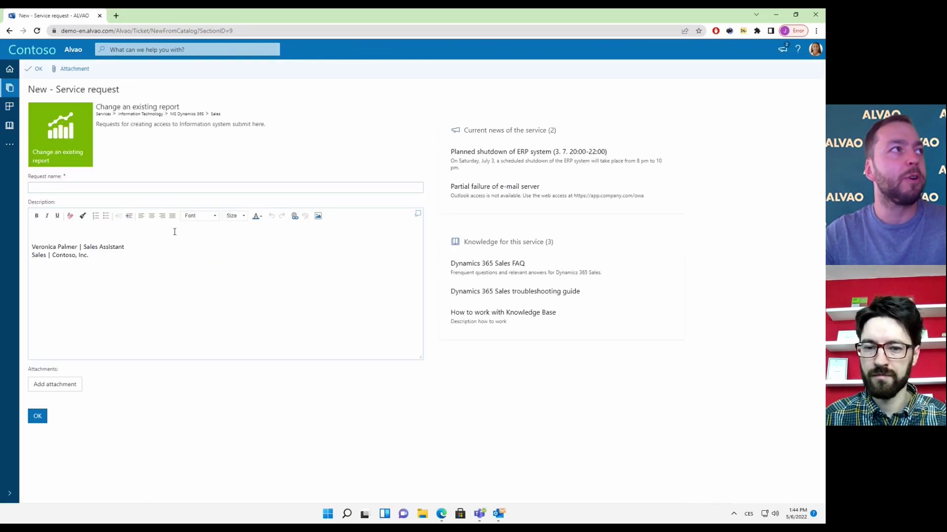
{"action": "left_click", "coordinate": [10, 69]}
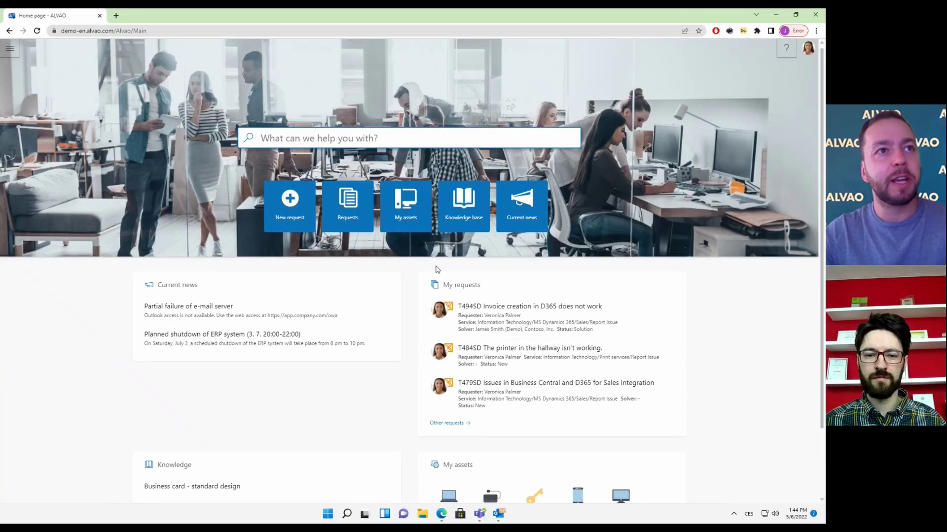
Scroll to My assets and open the Apple iPhone 11 Pro mobile phone's detail page.
{"action": "scroll", "coordinate": [436, 269], "scroll_direction": "down", "scroll_amount": 2}
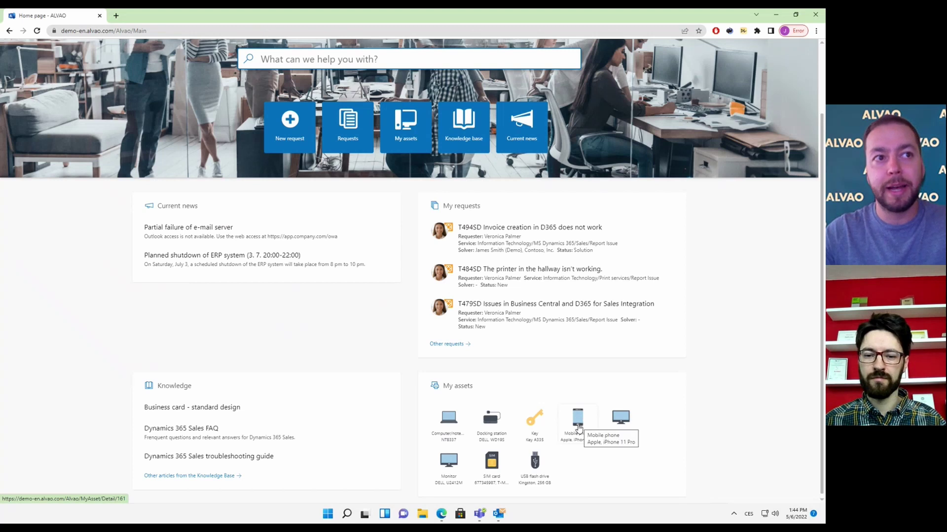
{"action": "left_click", "coordinate": [578, 424]}
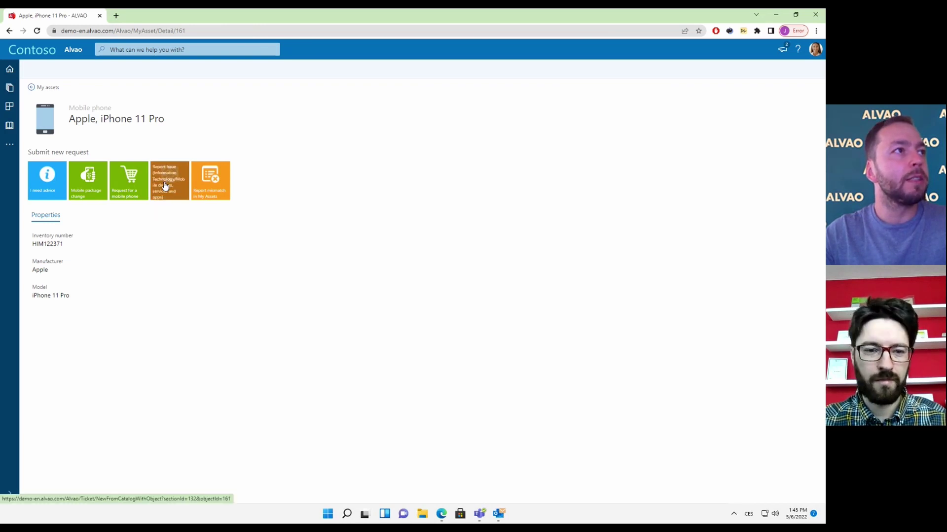
{"action": "mouse_move", "coordinate": [169, 183]}
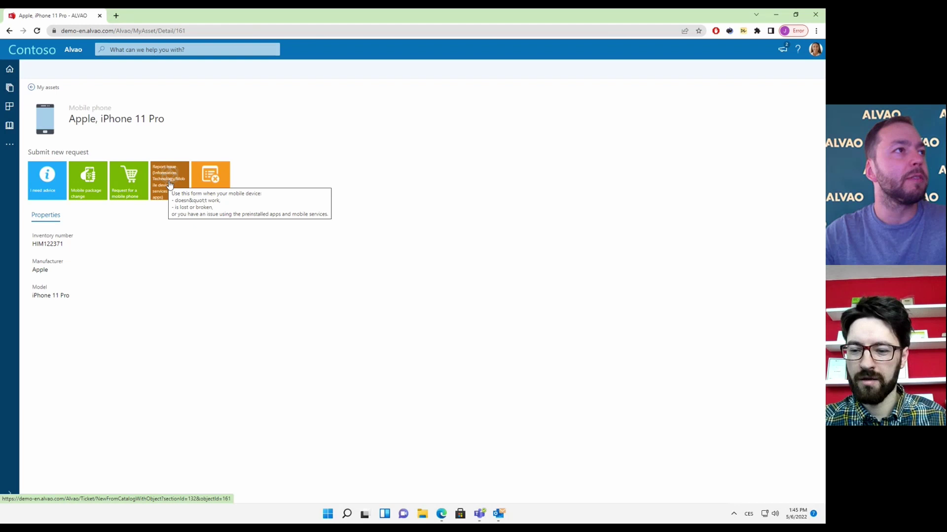
Report an issue on the iPhone with description 'I broke its glass.' and submit it.
{"action": "left_click", "coordinate": [170, 183]}
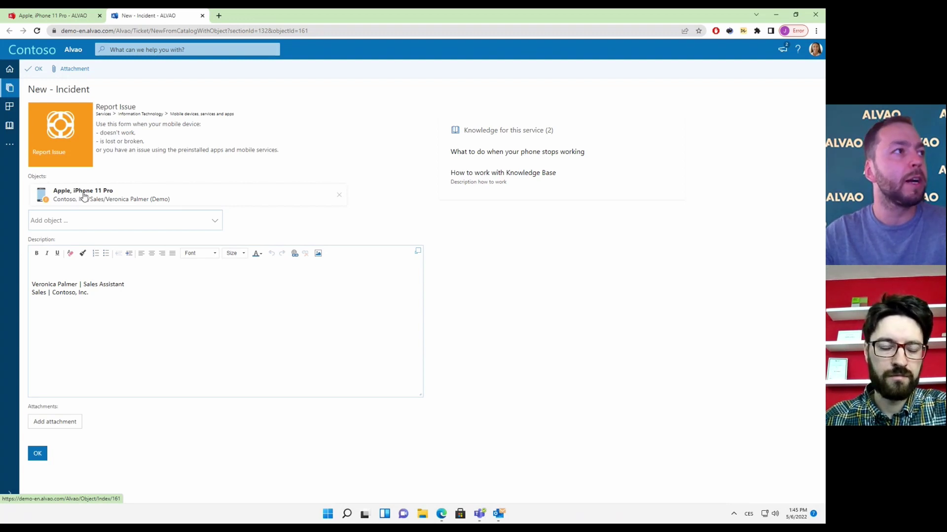
{"action": "left_click", "coordinate": [54, 265]}
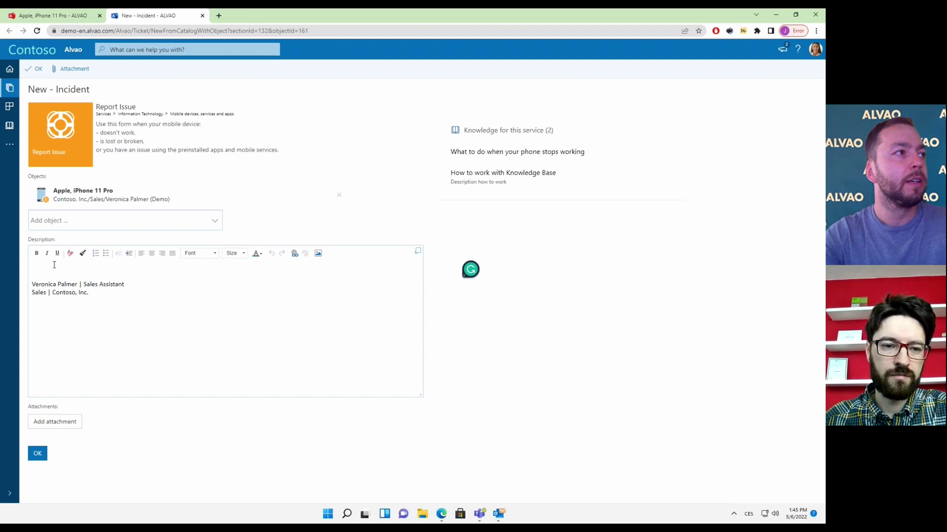
{"action": "type", "text": "I broke th"}
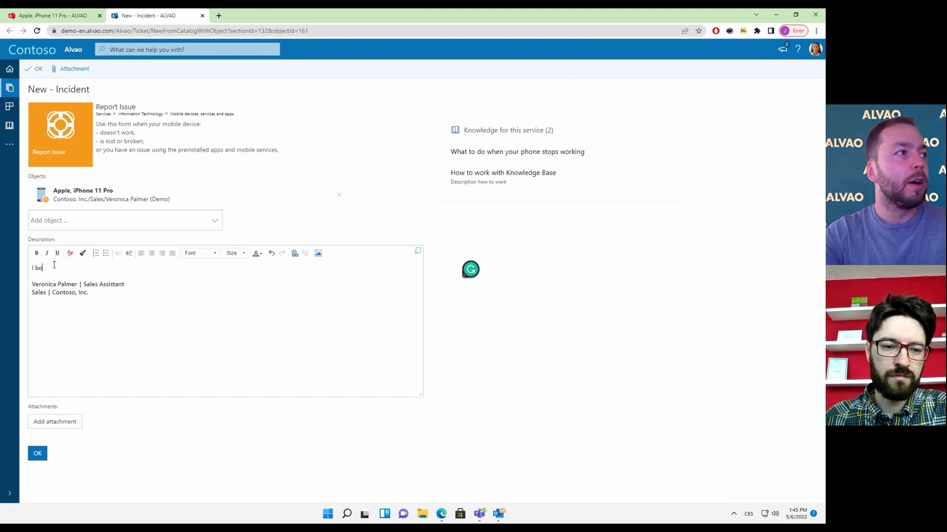
{"action": "type", "text": "e"}
{"action": "key", "text": "BackSpace"}
{"action": "key", "text": "BackSpace"}
{"action": "key", "text": "BackSpace"}
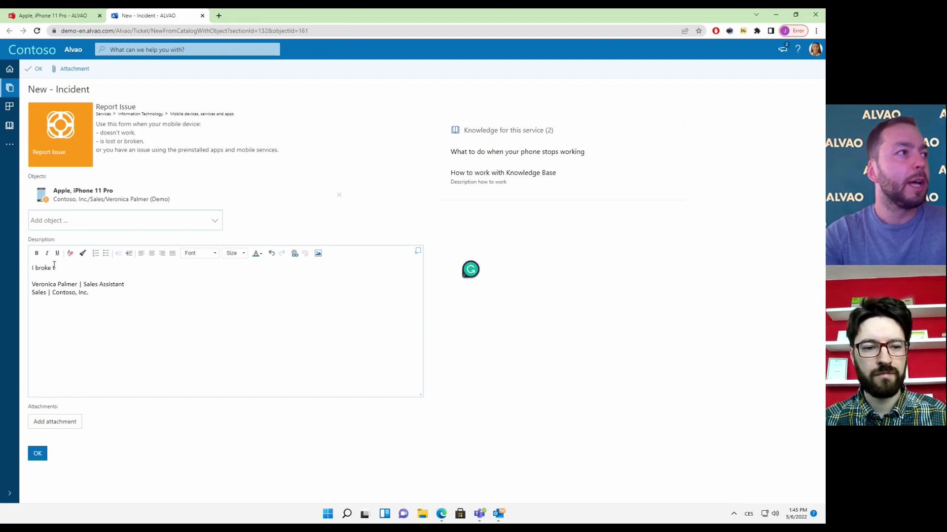
{"action": "type", "text": "its glass."}
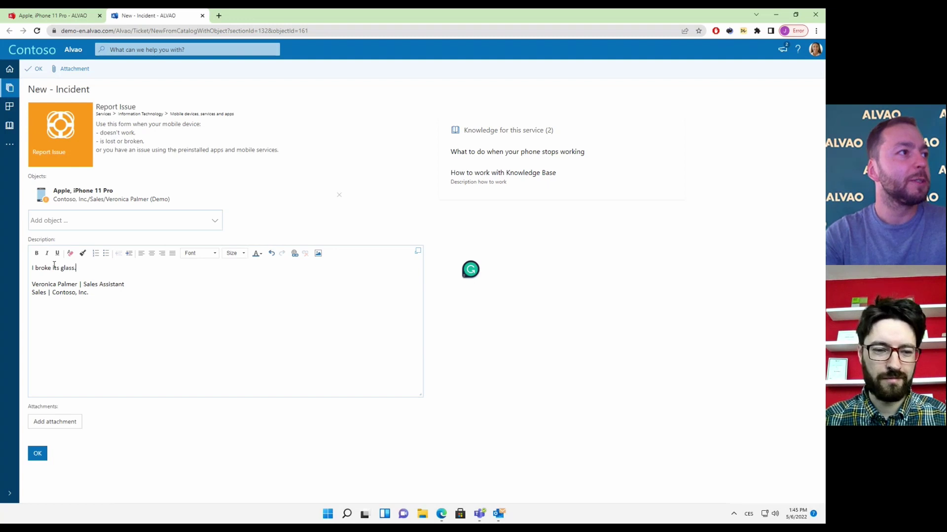
{"action": "left_click", "coordinate": [41, 454]}
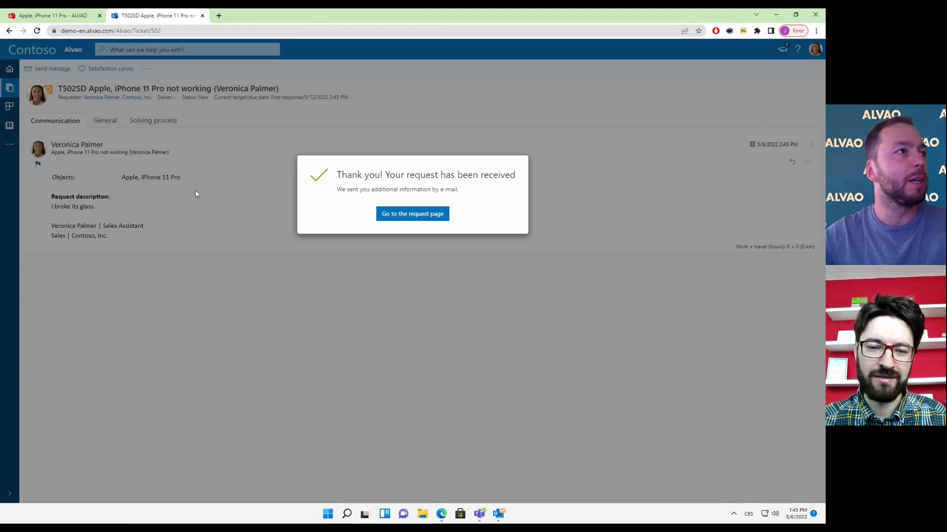
Dismiss the confirmation and view ticket T502SD's solving process, still at New.
{"action": "left_click", "coordinate": [195, 193]}
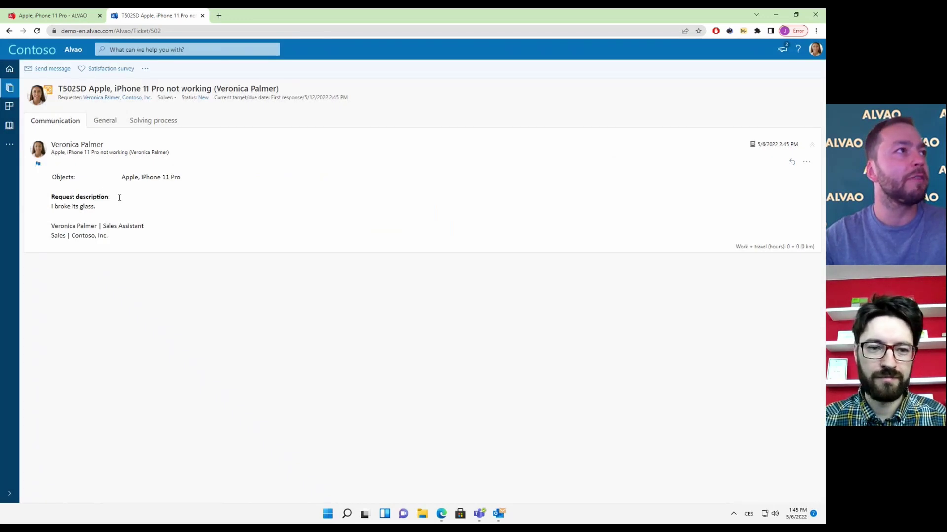
{"action": "left_click", "coordinate": [109, 124]}
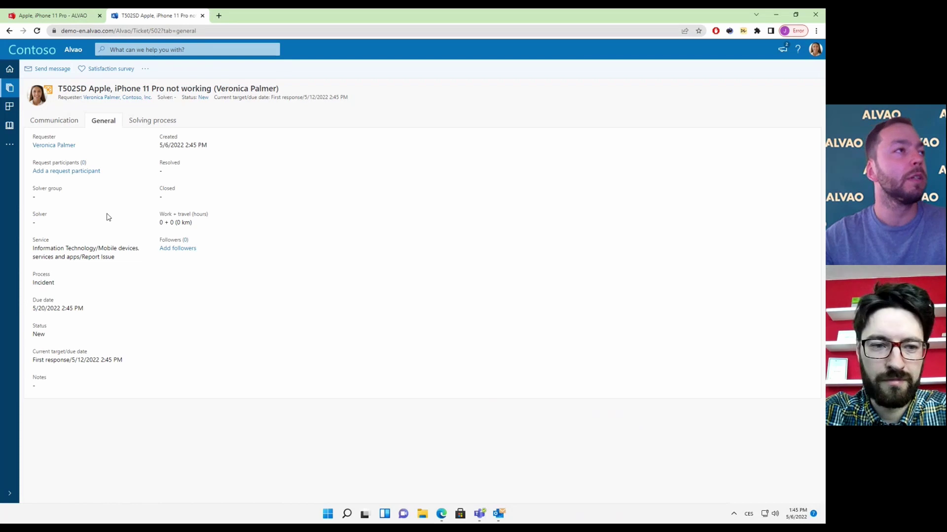
{"action": "left_click", "coordinate": [150, 124]}
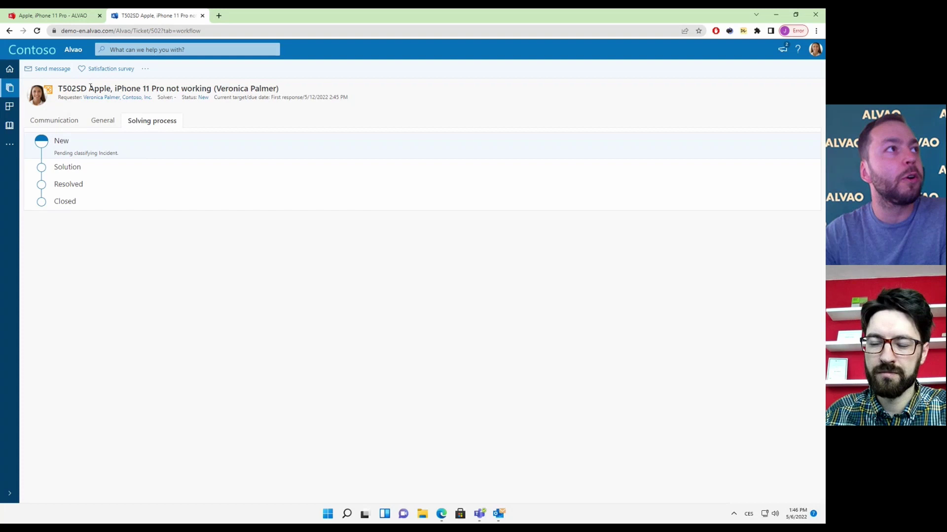
{"action": "left_click_drag", "start_coordinate": [90, 88], "coordinate": [278, 88]}
Clear the title highlight and open the requester's account menu.
{"action": "left_click", "coordinate": [303, 90]}
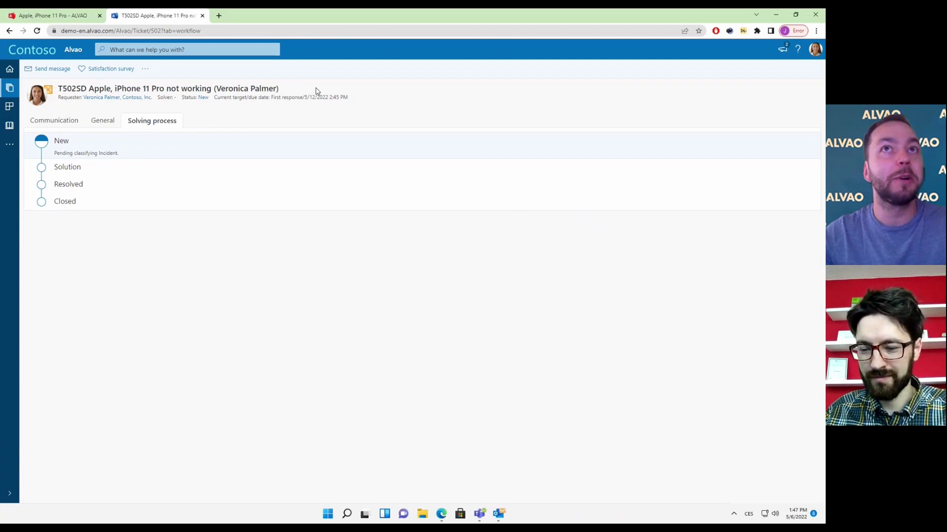
{"action": "left_click", "coordinate": [815, 50]}
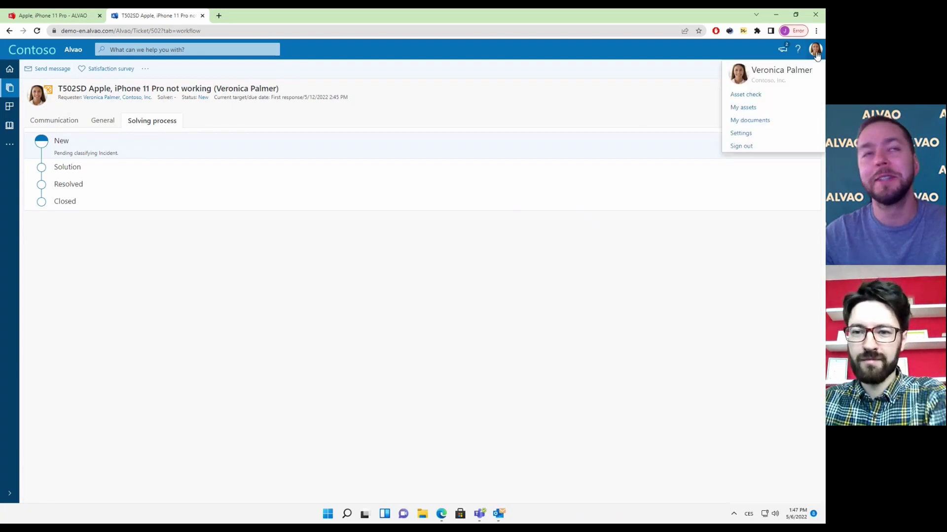
Sign out, then sign in with the solver's user name and saved password.
{"action": "left_click", "coordinate": [744, 147]}
{"action": "left_click", "coordinate": [436, 188]}
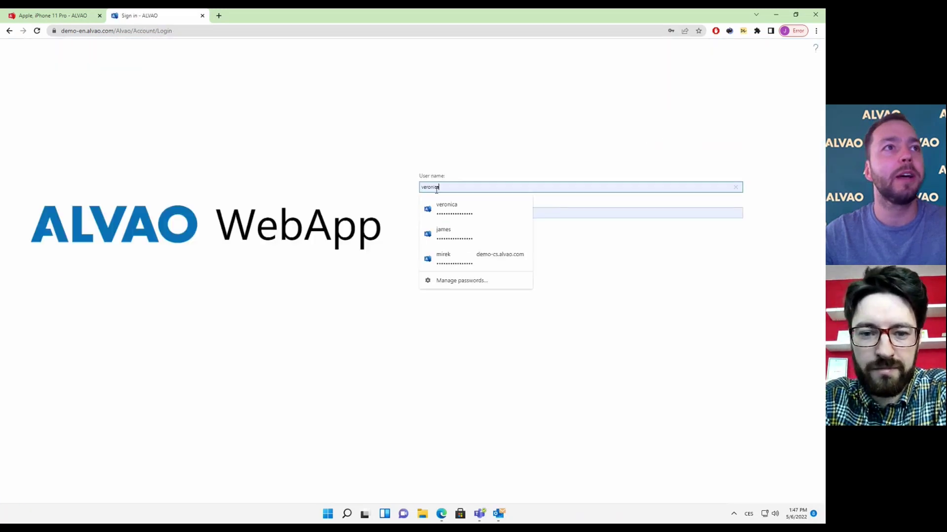
{"action": "left_click_drag", "start_coordinate": [436, 189], "coordinate": [409, 193]}
{"action": "type", "text": "james"}
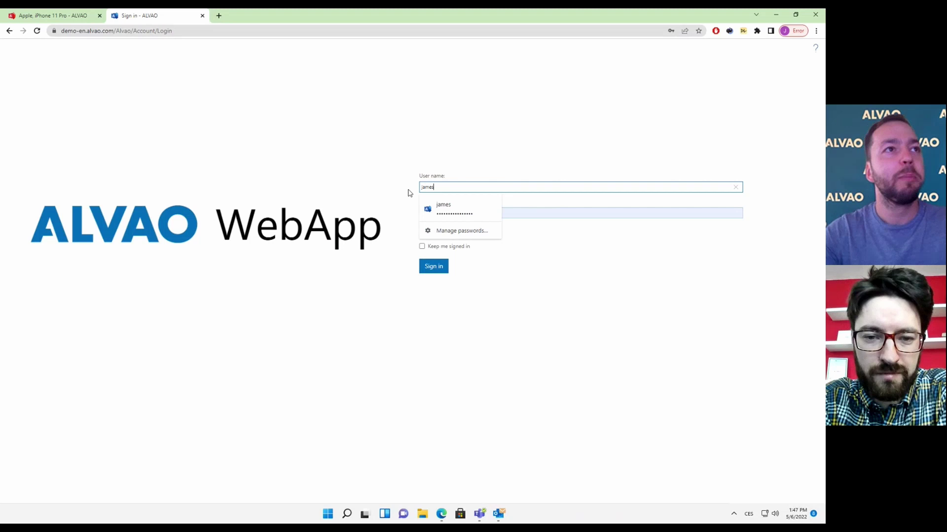
{"action": "key", "text": "Down"}
{"action": "key", "text": "Return"}
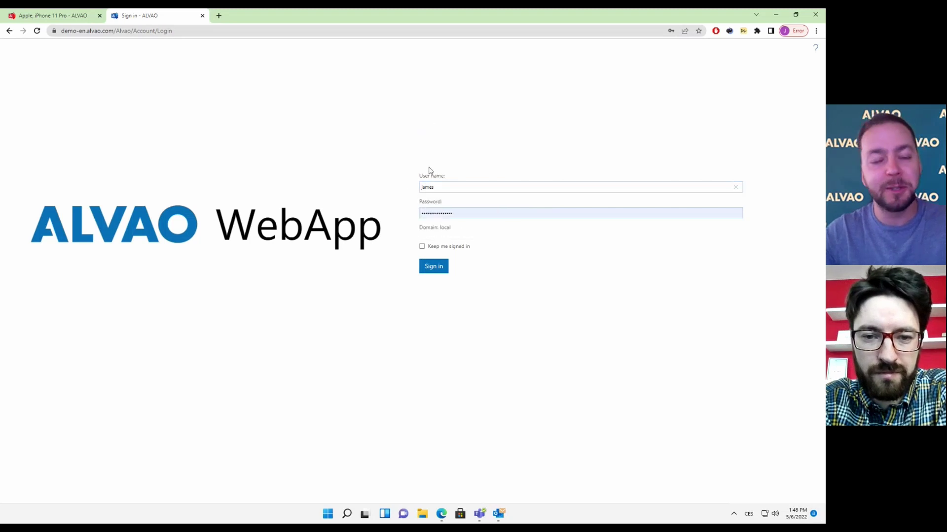
{"action": "left_click", "coordinate": [434, 272]}
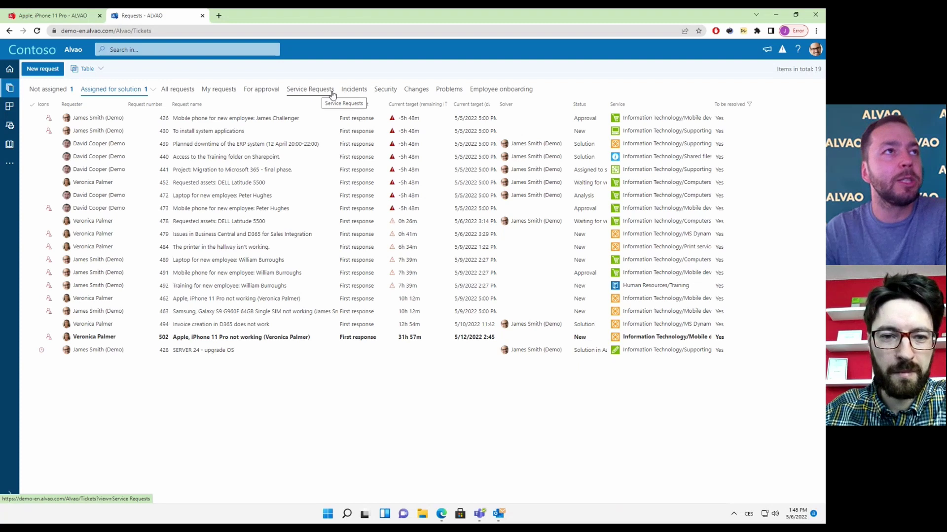
{"action": "left_click", "coordinate": [351, 92]}
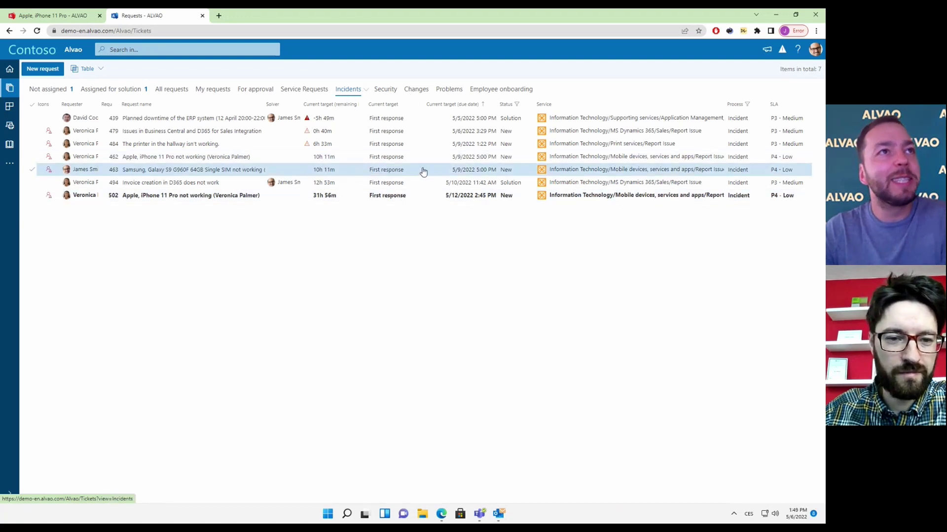
{"action": "left_click", "coordinate": [530, 106]}
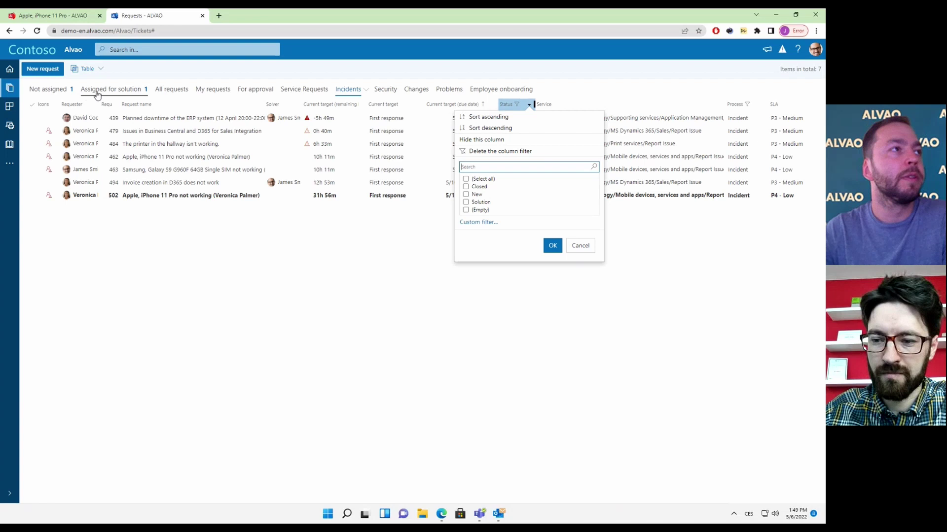
{"action": "left_click", "coordinate": [98, 93]}
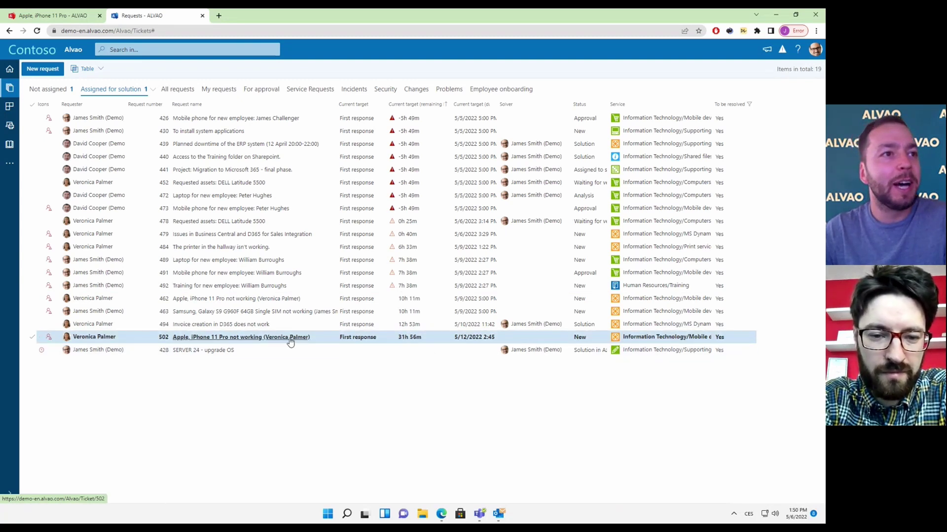
Open ticket 502 and assign it to yourself, giving Resolution target 5/20/2022 2:45 PM.
{"action": "left_click", "coordinate": [264, 342]}
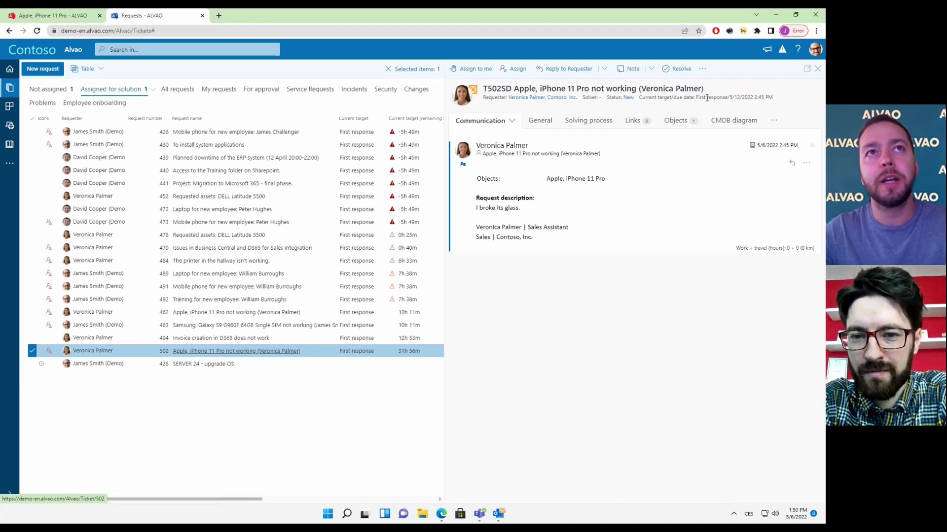
{"action": "left_click_drag", "start_coordinate": [695, 98], "coordinate": [728, 99]}
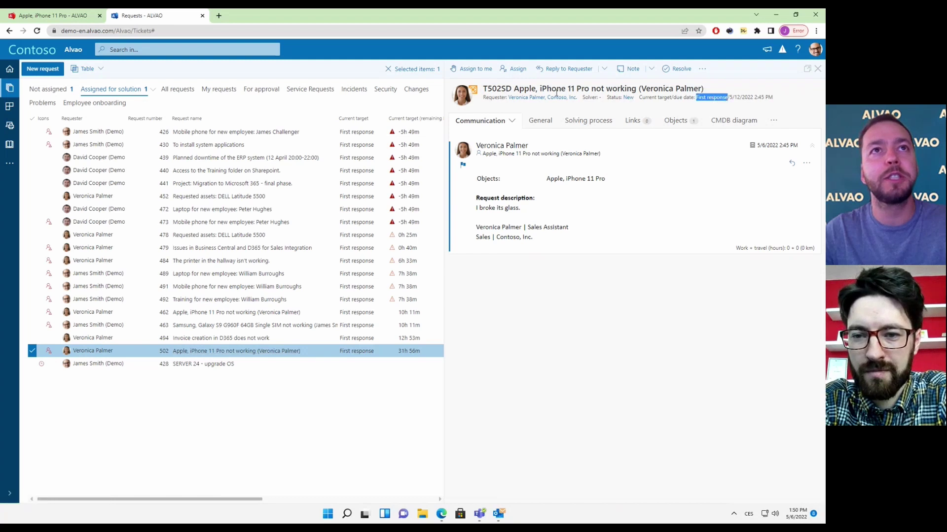
{"action": "left_click", "coordinate": [468, 73]}
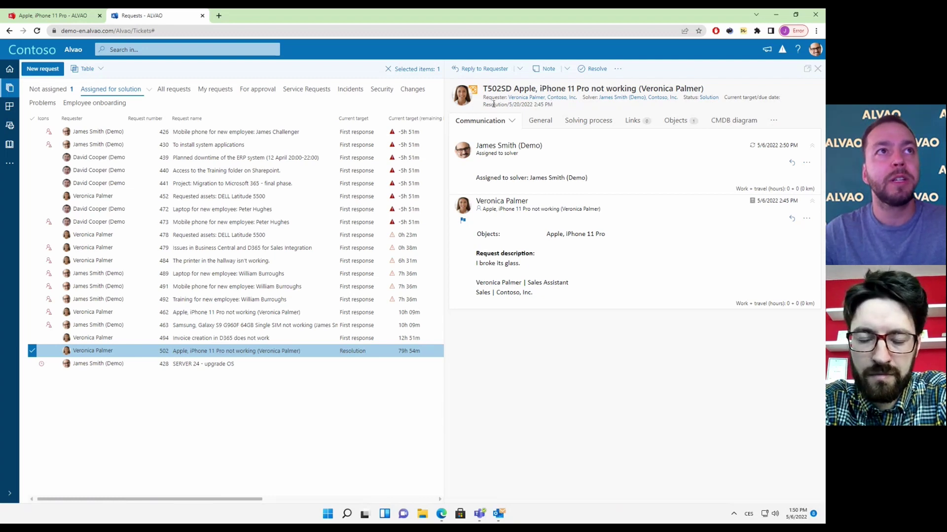
{"action": "left_click_drag", "start_coordinate": [483, 105], "coordinate": [507, 105]}
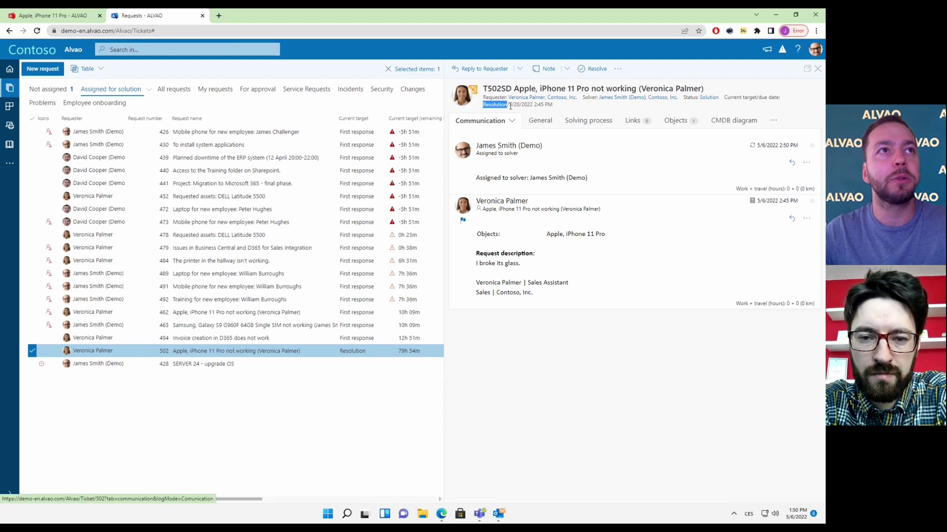
Glance at the extra actions menu, then switch the Communication view to Detailed log.
{"action": "left_click", "coordinate": [511, 105]}
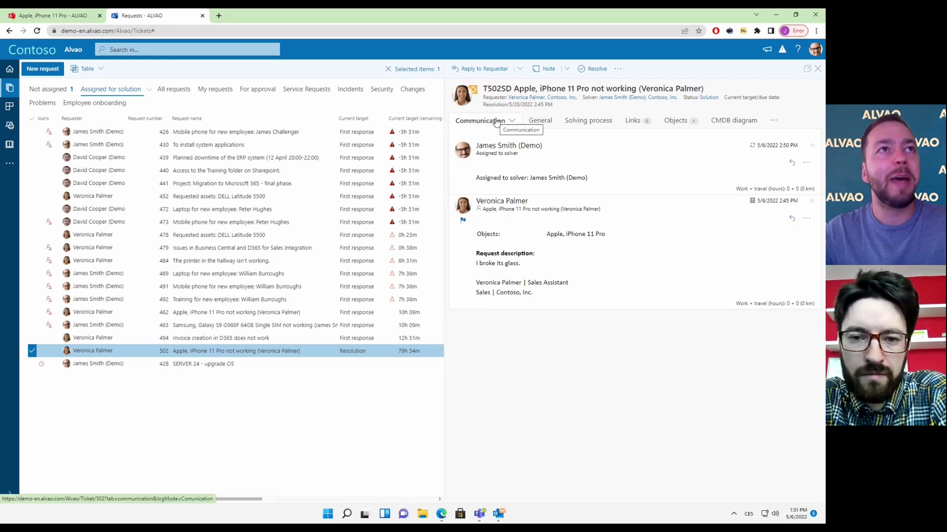
{"action": "left_click", "coordinate": [618, 69]}
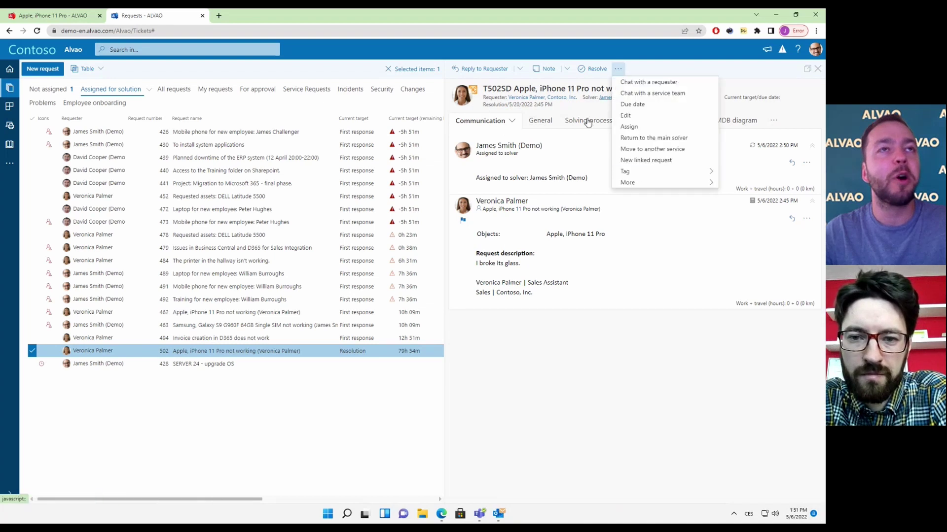
{"action": "left_click", "coordinate": [636, 69]}
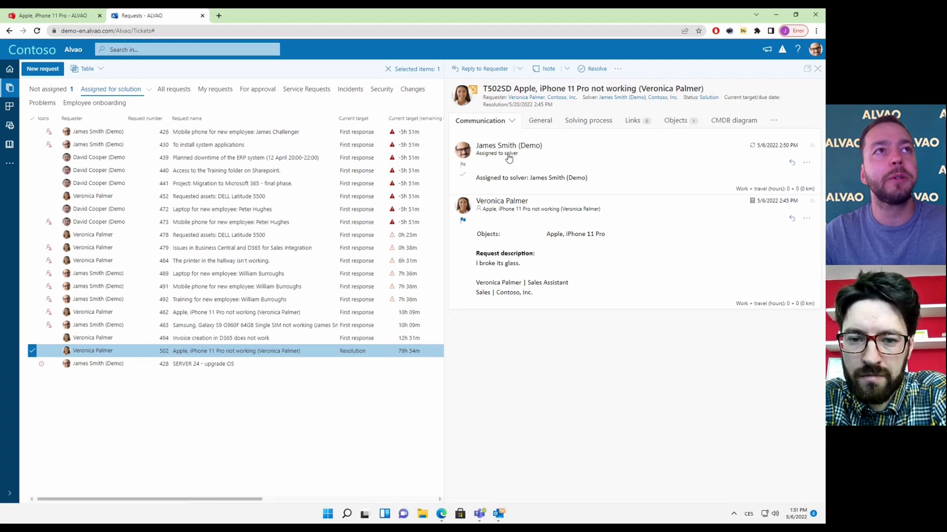
{"action": "left_click", "coordinate": [512, 121]}
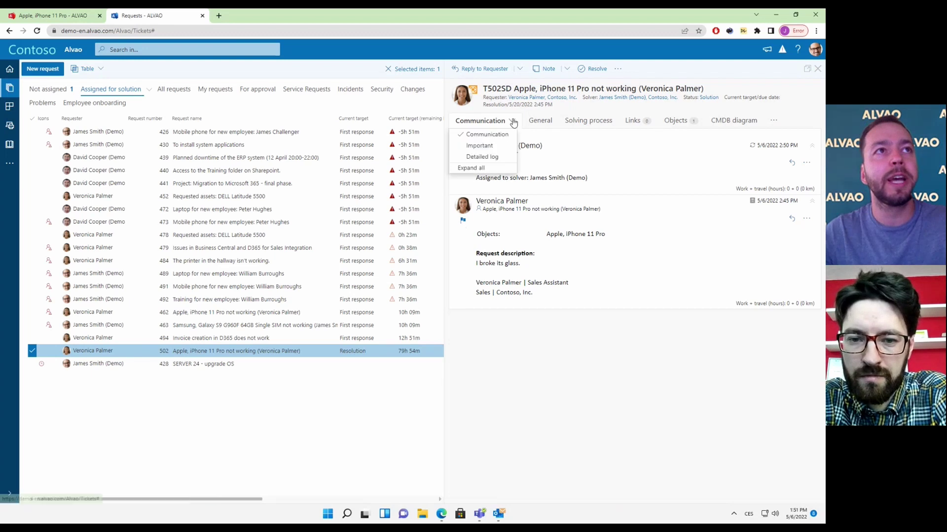
{"action": "left_click", "coordinate": [503, 157]}
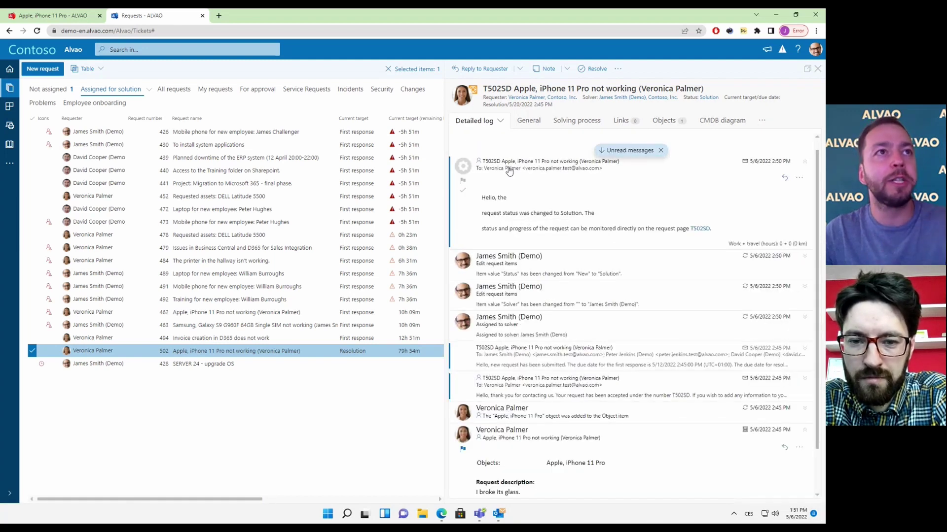
Browse the ticket's General, Solving process and Links views, ending on Objects listing the iPhone 11 Pro.
{"action": "left_click", "coordinate": [525, 121]}
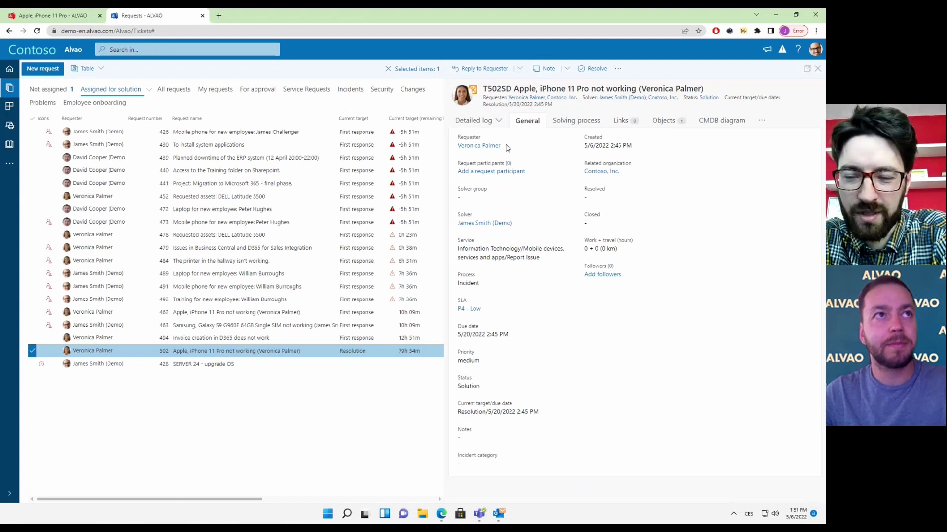
{"action": "left_click", "coordinate": [479, 121]}
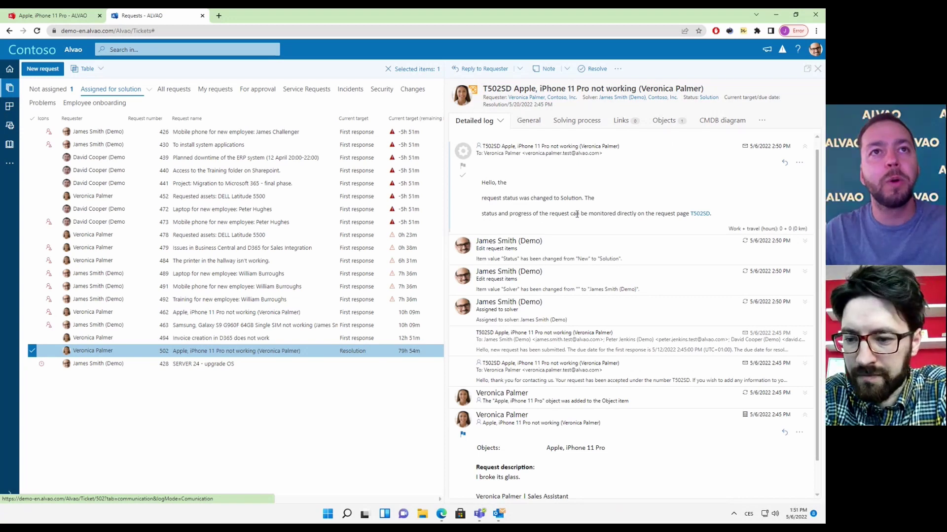
{"action": "left_click", "coordinate": [529, 123]}
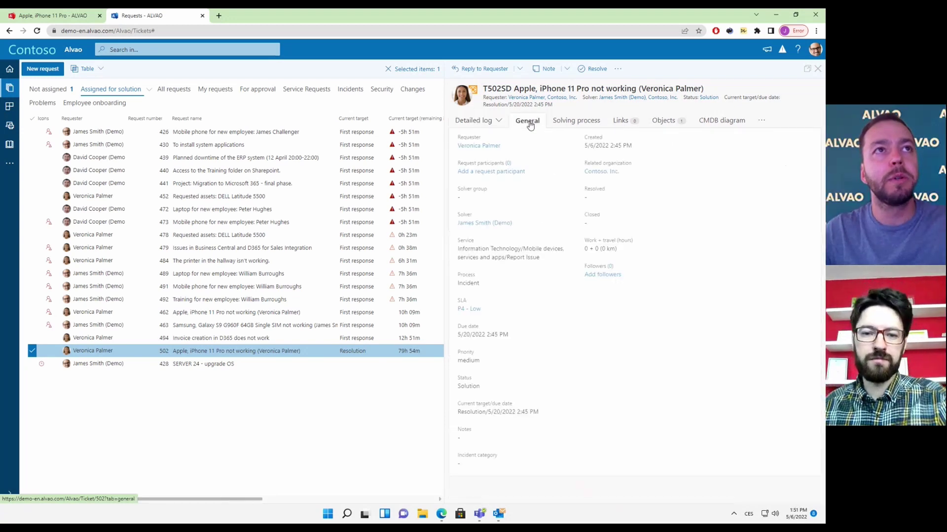
{"action": "left_click", "coordinate": [576, 123]}
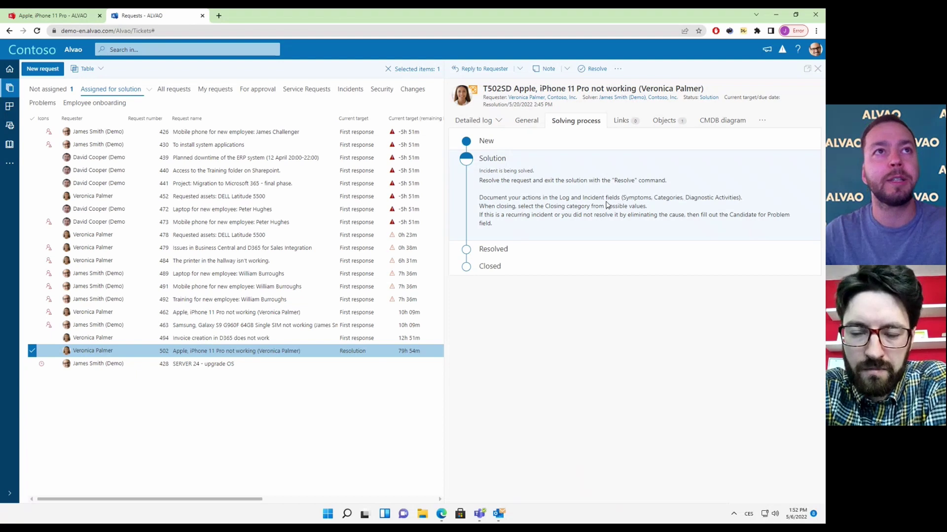
{"action": "left_click", "coordinate": [622, 122]}
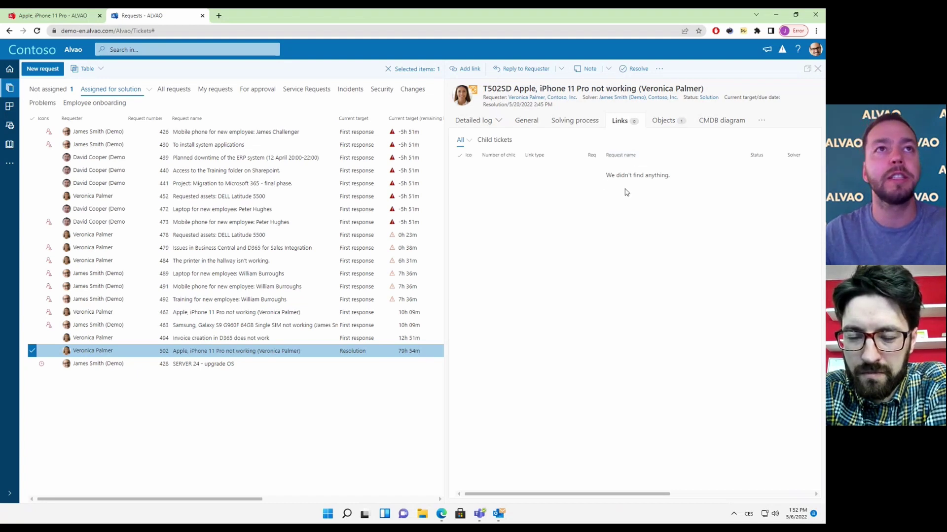
{"action": "left_click", "coordinate": [663, 120]}
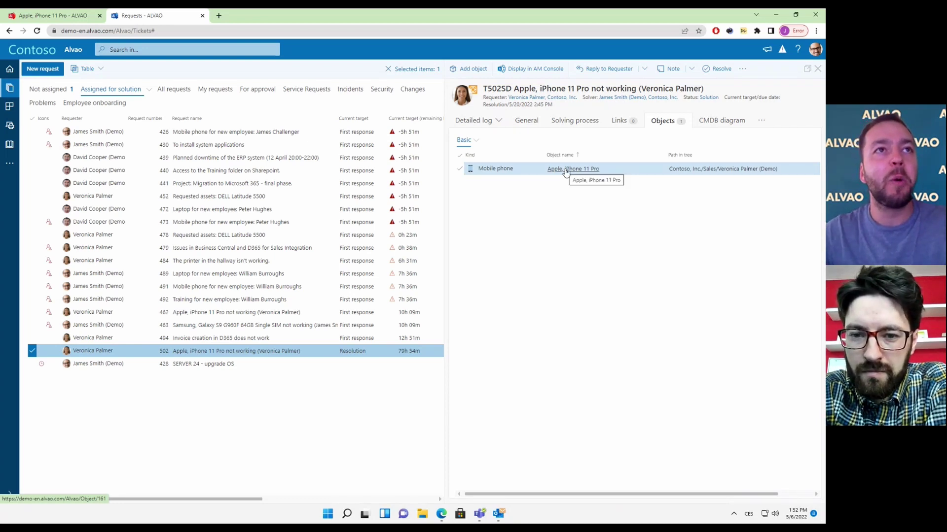
Open the linked Apple iPhone 11 Pro record and display it in the asset tree.
{"action": "left_click", "coordinate": [566, 170]}
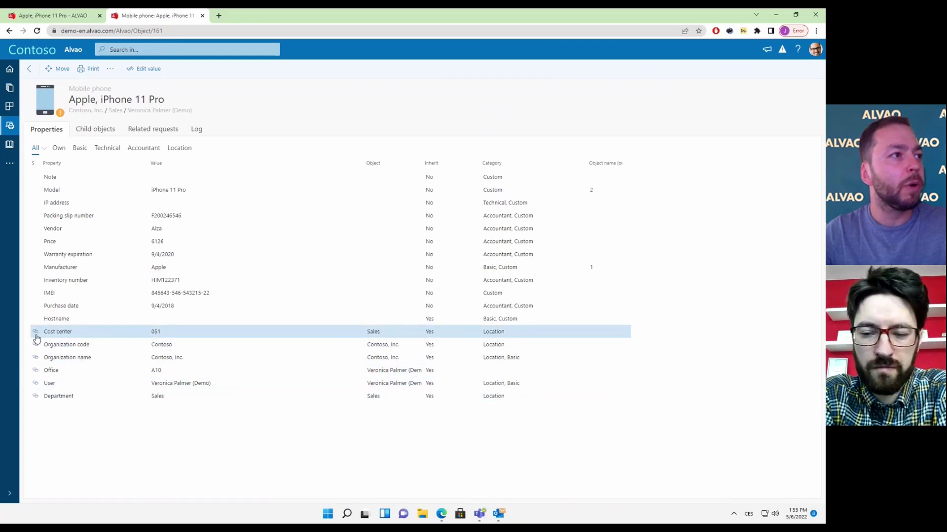
{"action": "mouse_move", "coordinate": [36, 339]}
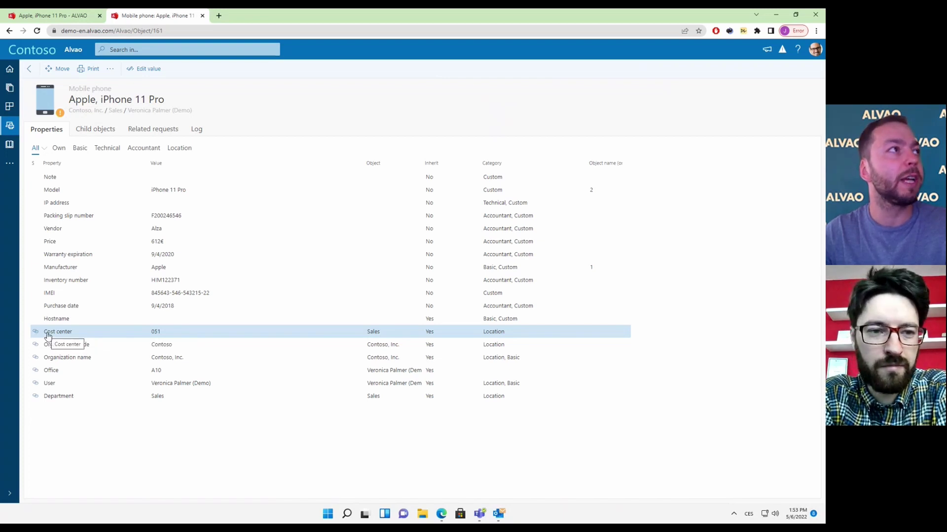
{"action": "left_click", "coordinate": [27, 69]}
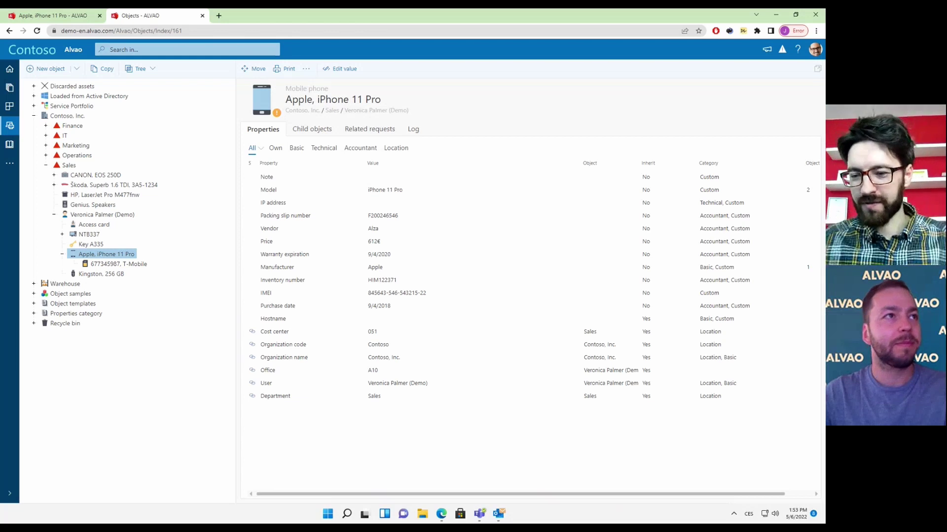
View the Key A335 and Access card properties, then expand NTB337 to show its components.
{"action": "left_click", "coordinate": [344, 337]}
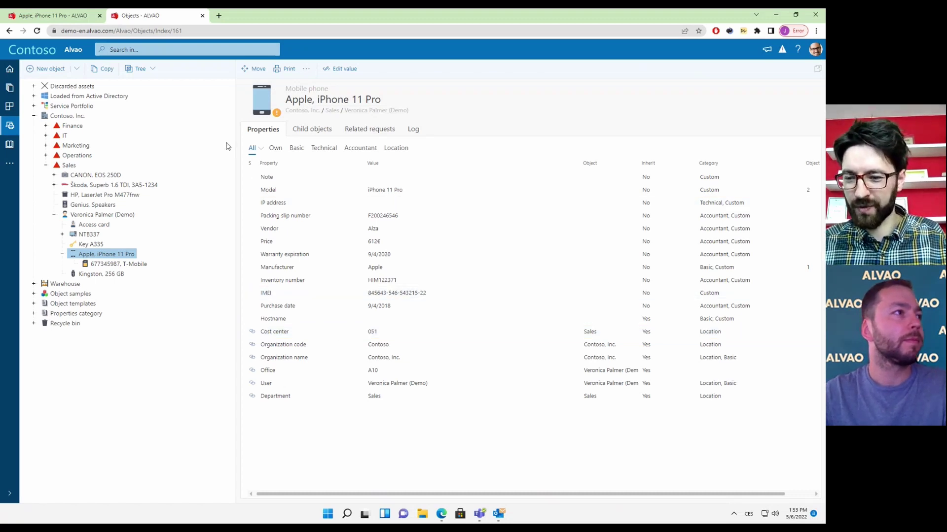
{"action": "left_click", "coordinate": [90, 245]}
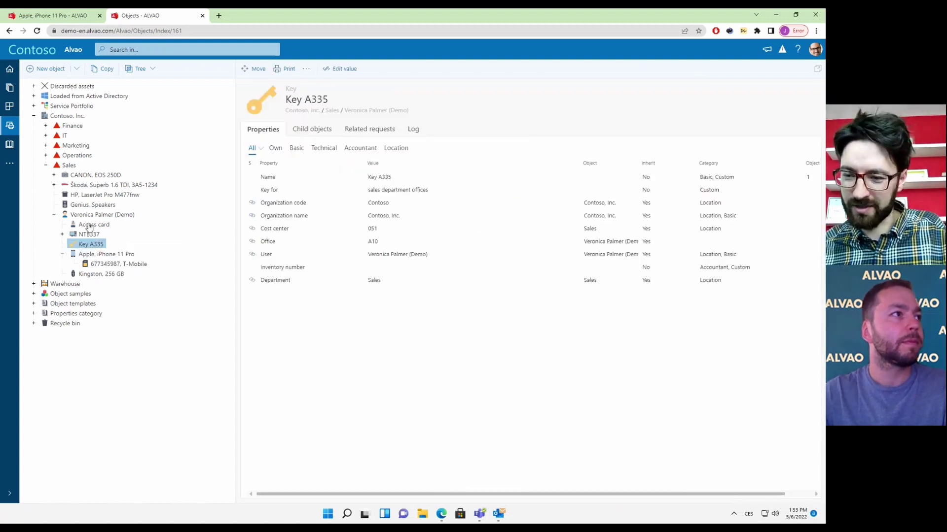
{"action": "left_click", "coordinate": [89, 226]}
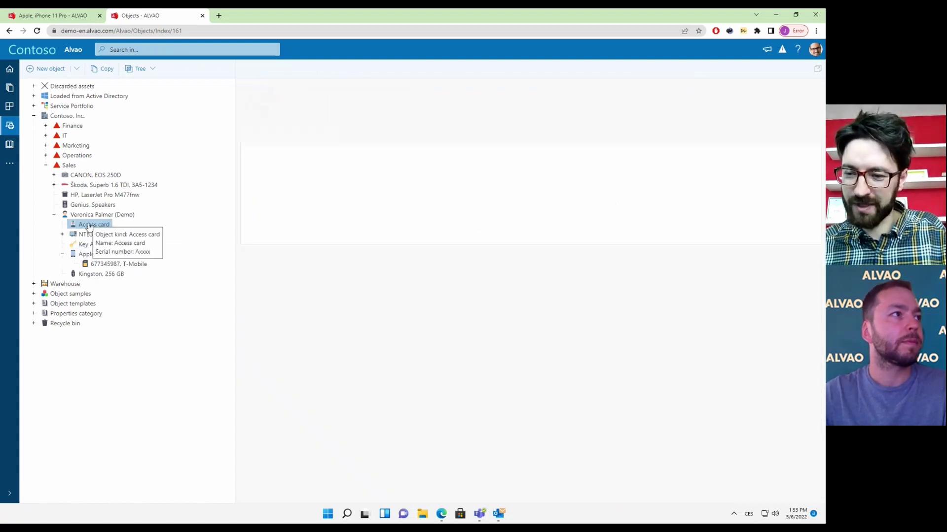
{"action": "left_click", "coordinate": [62, 235]}
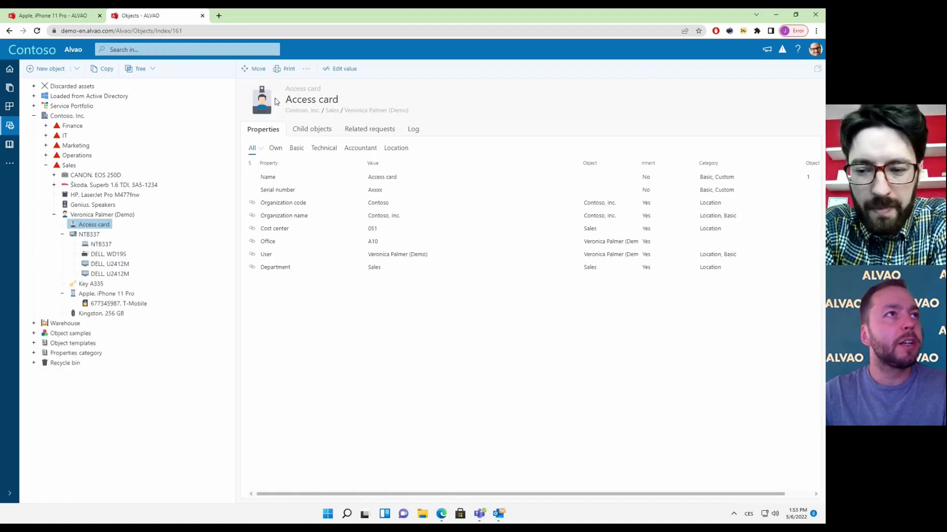
Display the phone owner's user record, showing Office A10 and Position Sales Assistant.
{"action": "left_click_drag", "start_coordinate": [284, 88], "coordinate": [325, 94]}
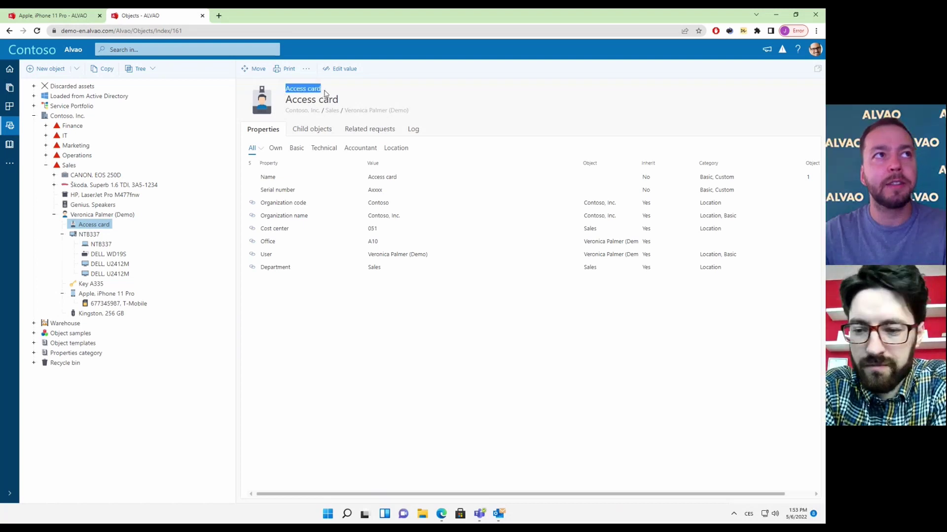
{"action": "left_click", "coordinate": [320, 114]}
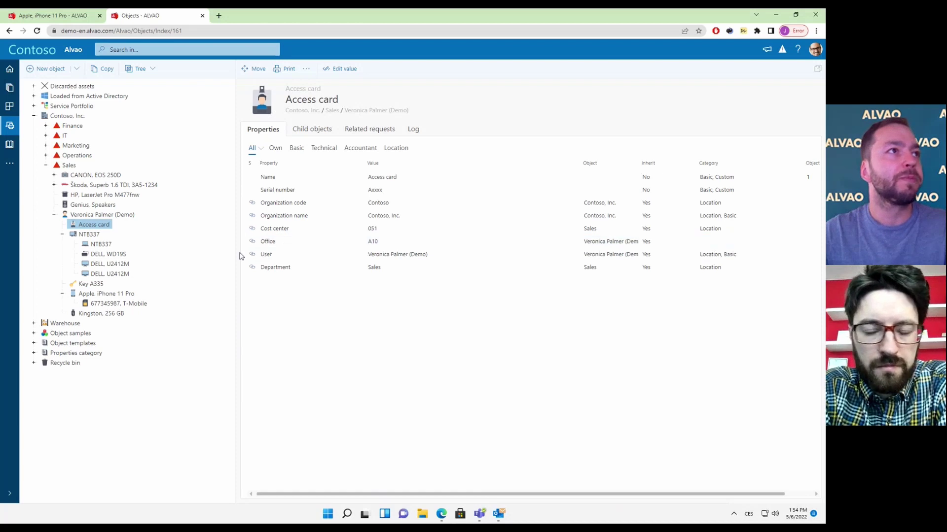
{"action": "left_click", "coordinate": [91, 217]}
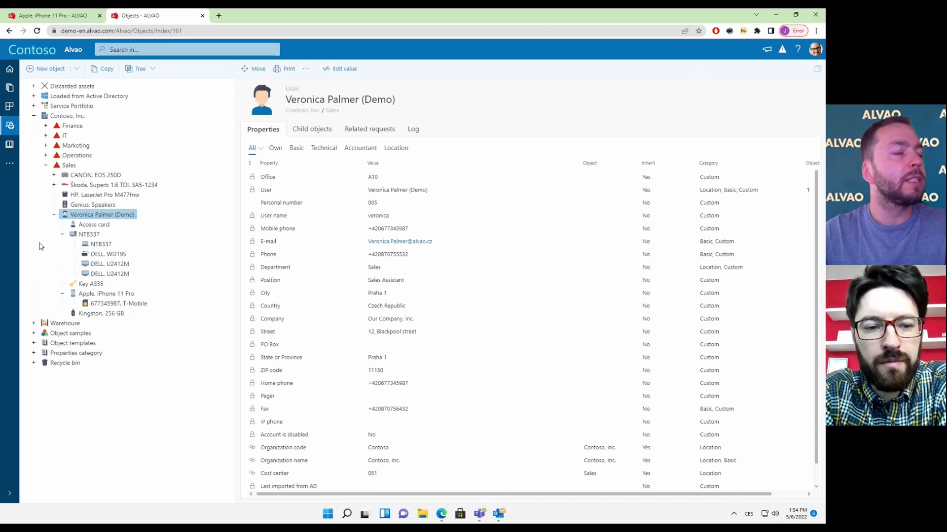
List Contoso, Inc.'s child objects and bring up the available views.
{"action": "left_click", "coordinate": [63, 118]}
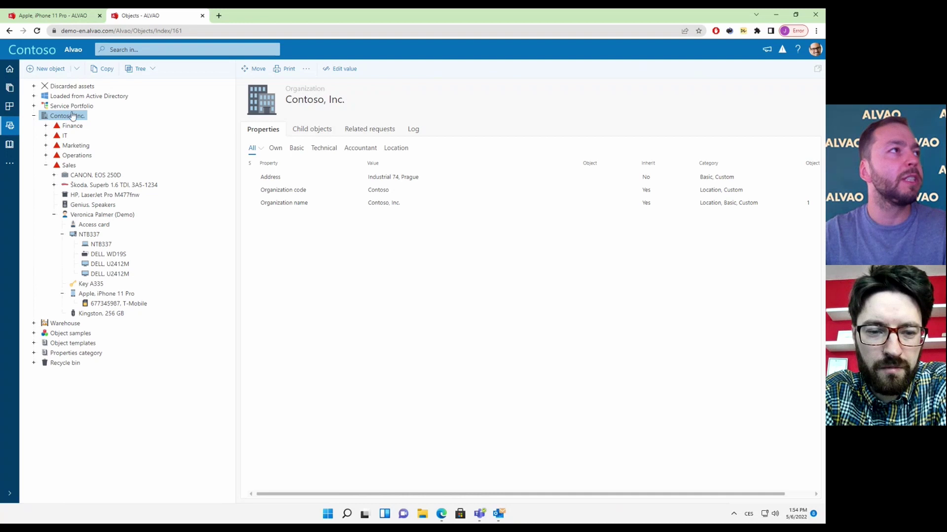
{"action": "left_click", "coordinate": [306, 131]}
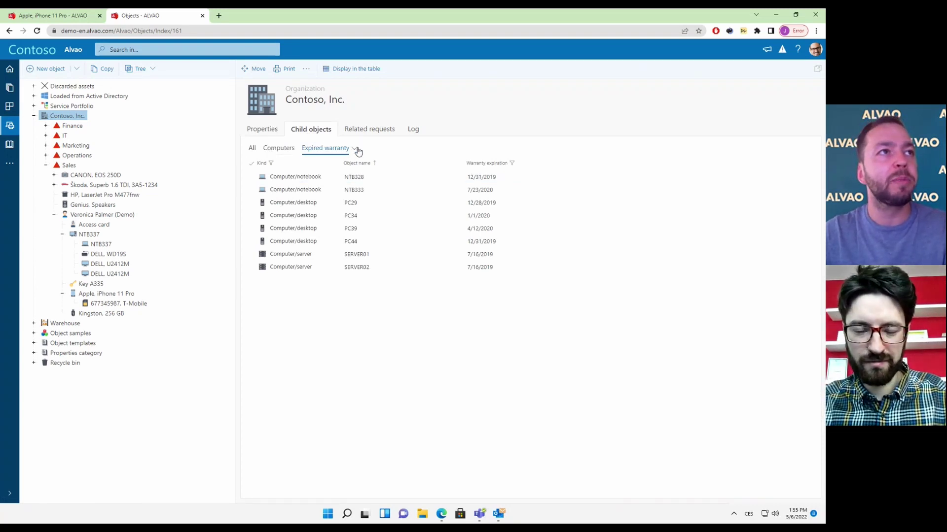
{"action": "left_click", "coordinate": [354, 149]}
{"action": "left_click", "coordinate": [378, 175]}
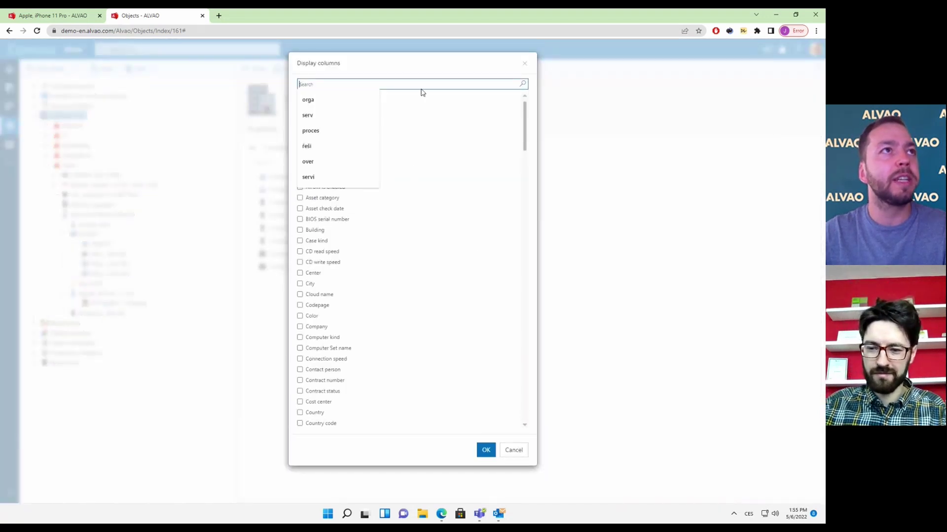
{"action": "left_click", "coordinate": [420, 71]}
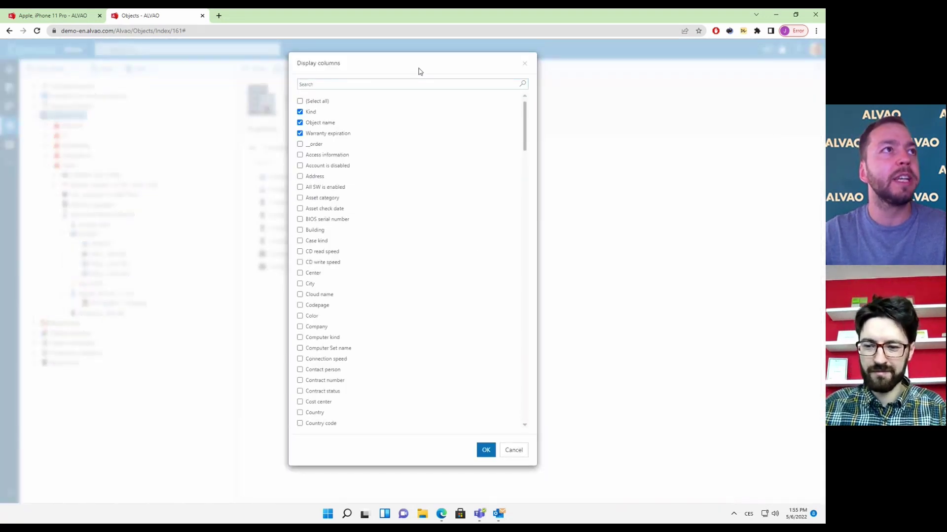
{"action": "left_click", "coordinate": [526, 66]}
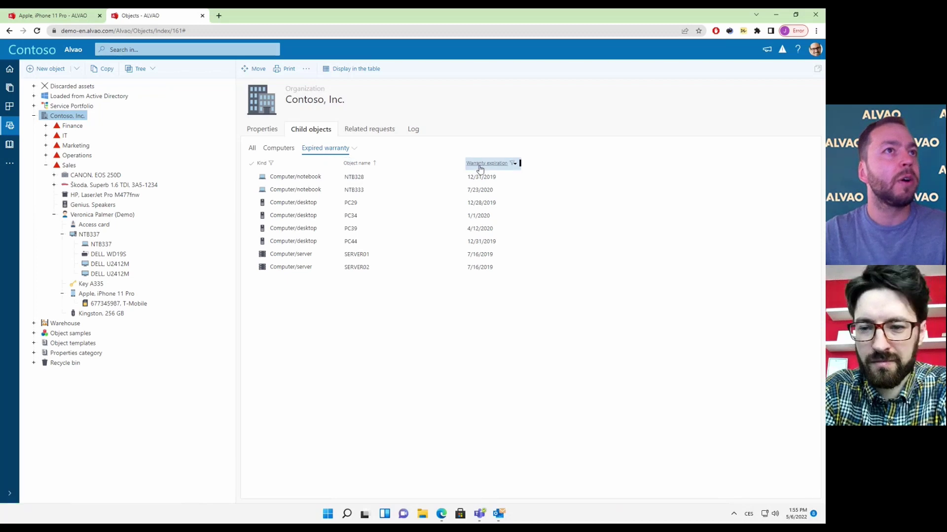
{"action": "left_click", "coordinate": [514, 163]}
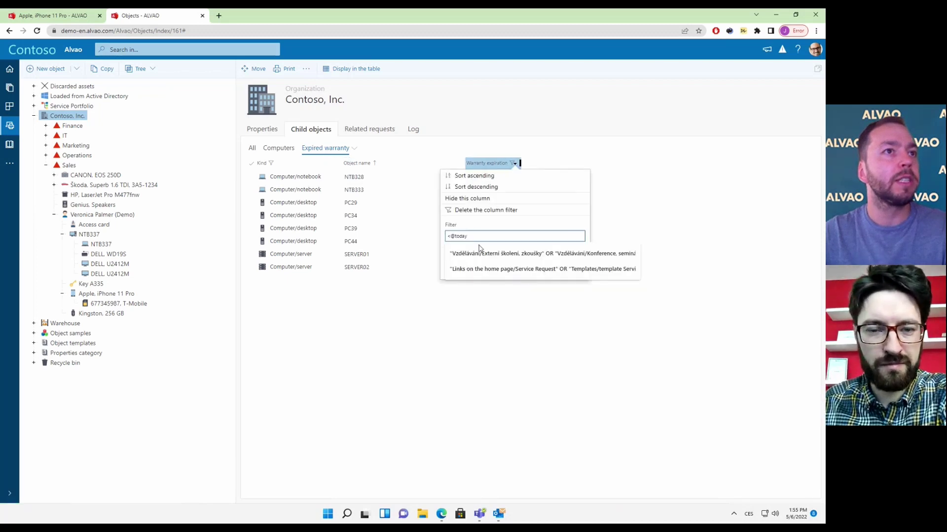
{"action": "left_click", "coordinate": [446, 238]}
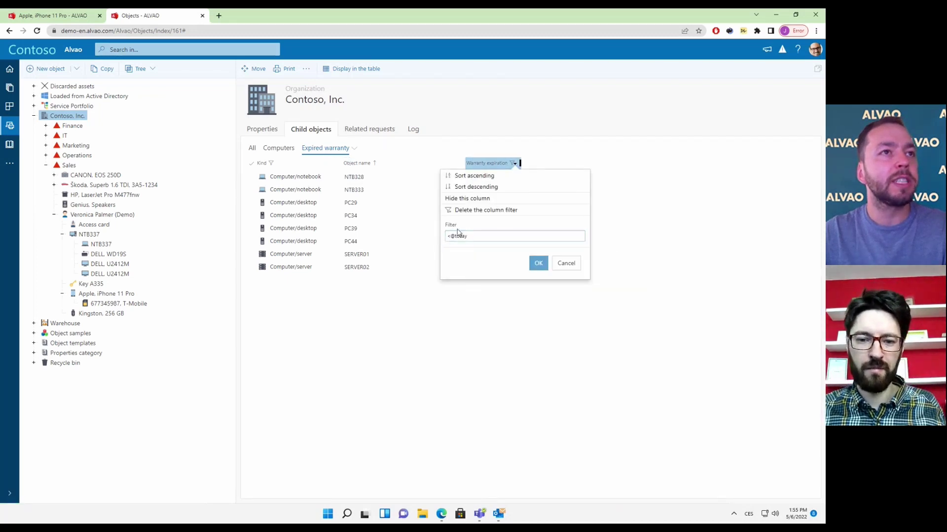
{"action": "left_click", "coordinate": [442, 310]}
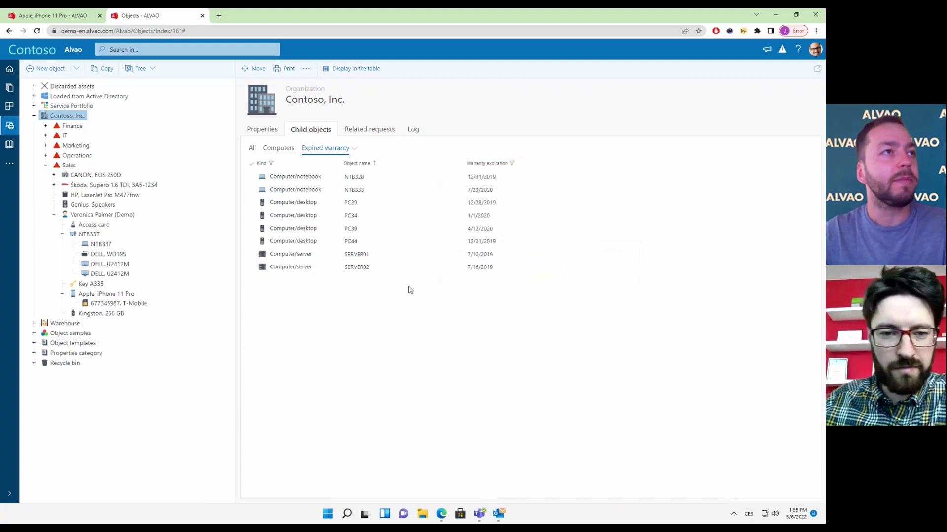
{"action": "left_click", "coordinate": [367, 253]}
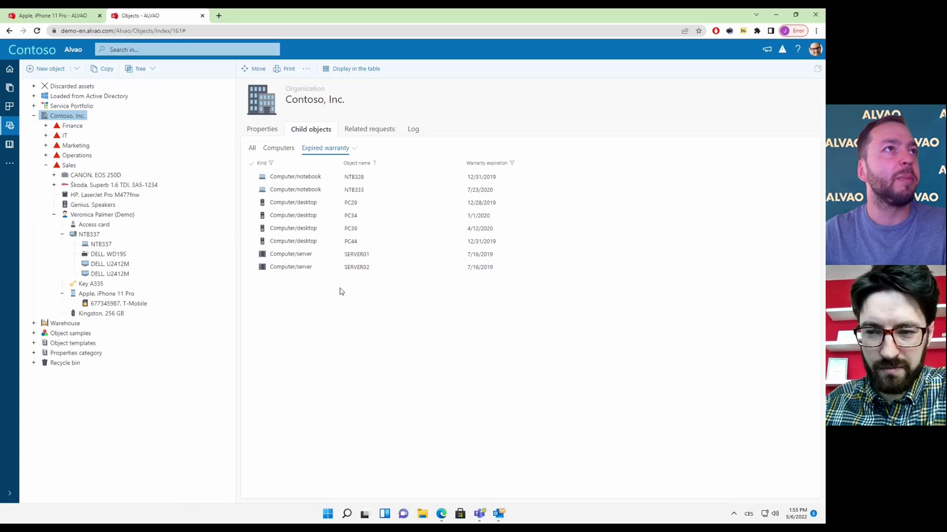
Show the Apple iPhone 11 Pro's related requests: three incidents, including 502 and 462.
{"action": "left_click", "coordinate": [370, 132]}
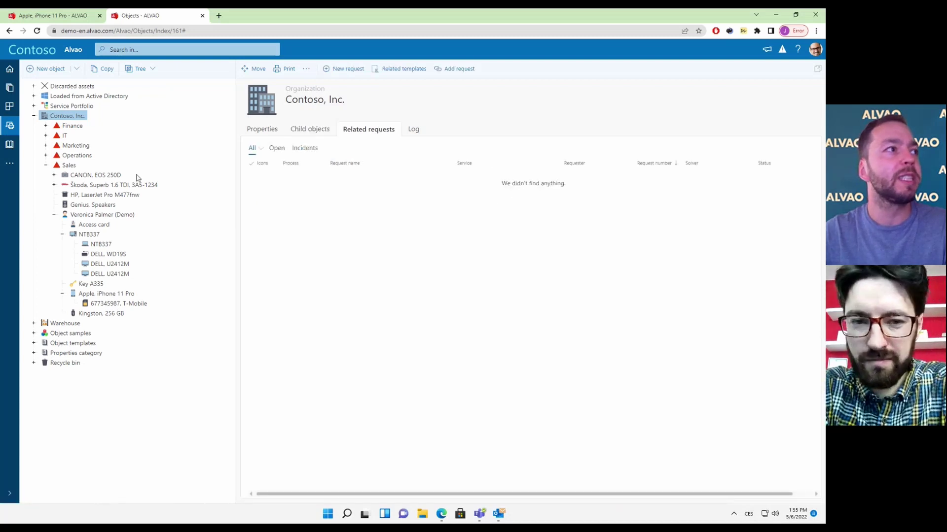
{"action": "left_click", "coordinate": [100, 294]}
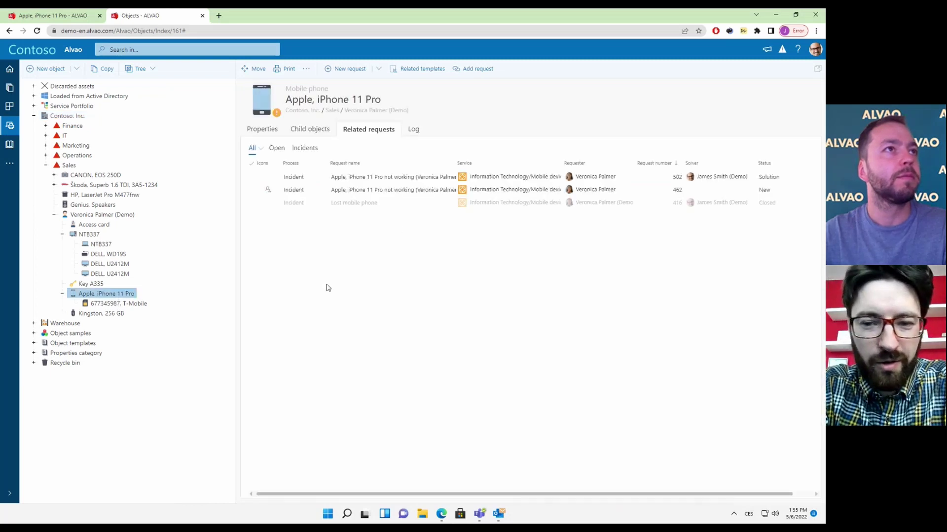